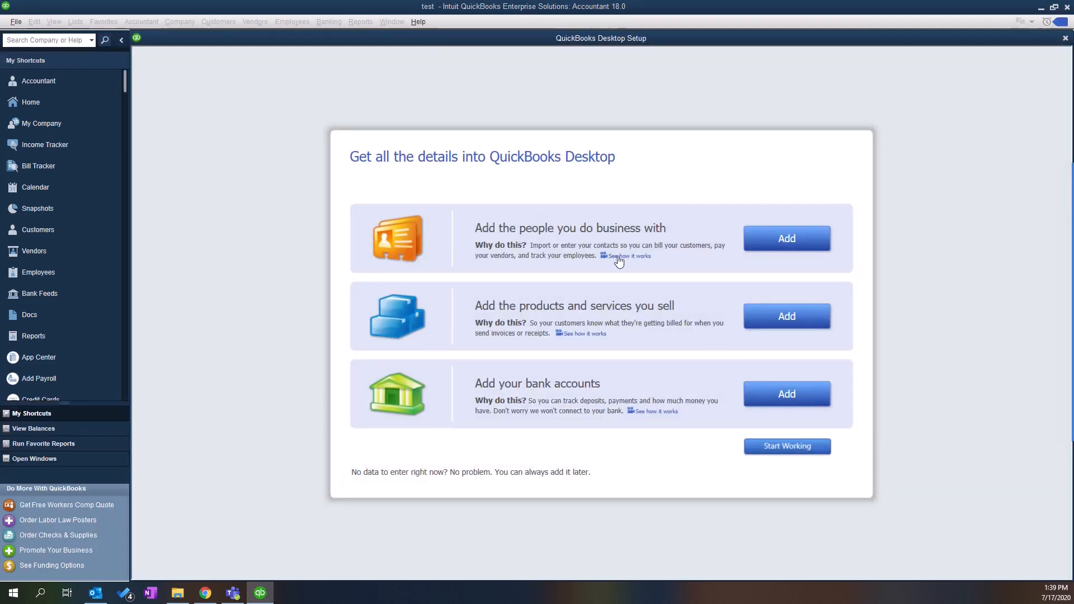
# - Finish QuickBooks Desktop Setup to reach the Home page, then show the QBConnectorByMovers_distributable folder
pyautogui.click(764, 446)
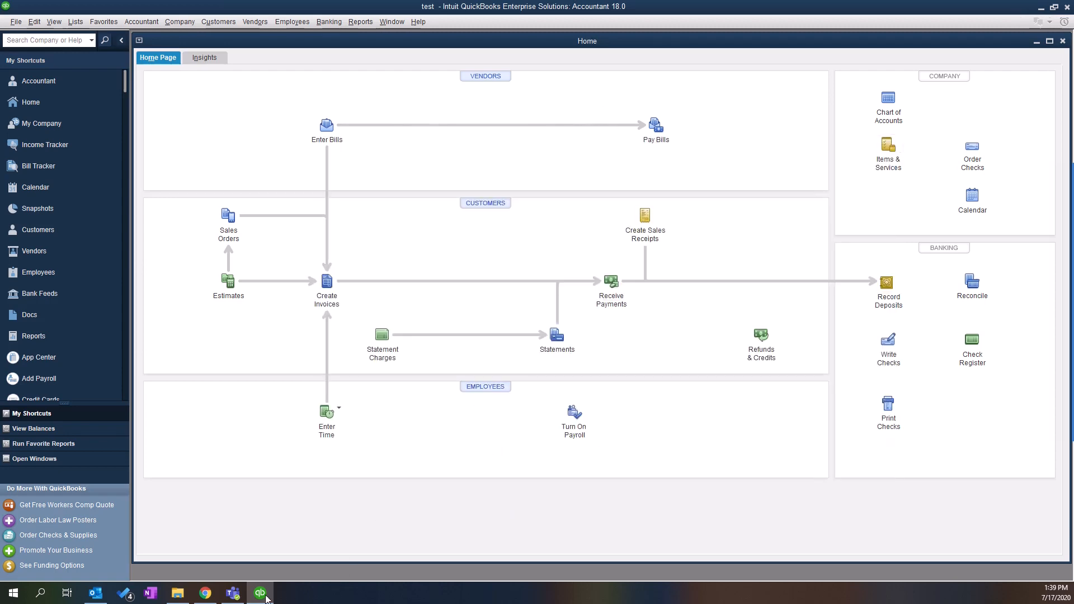
pyautogui.click(177, 593)
# - Enlarge the Explorer window, delete nlog-internals from the distributable folder, then select Steps
pyautogui.moveTo(247, 79); pyautogui.dragTo(217, 83)
pyautogui.moveTo(421, 409); pyautogui.dragTo(468, 417)
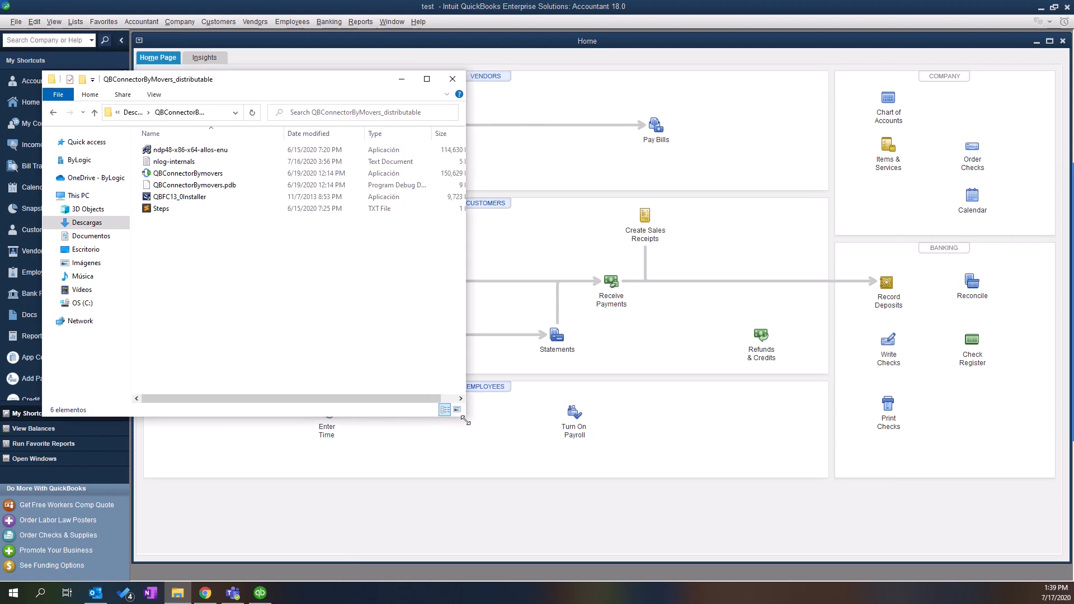
pyautogui.click(214, 106)
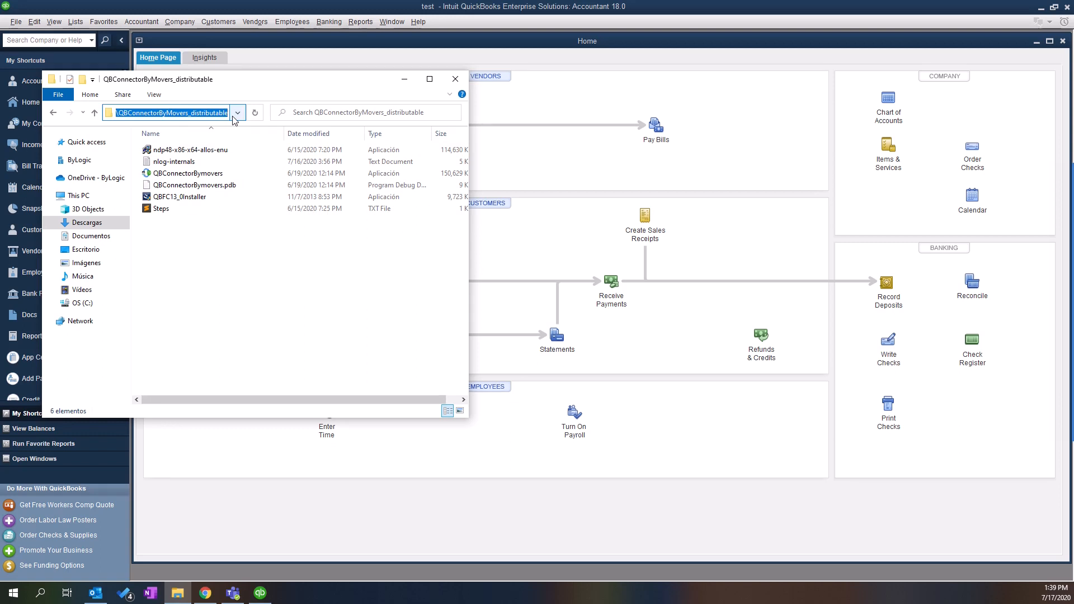
pyautogui.click(264, 300)
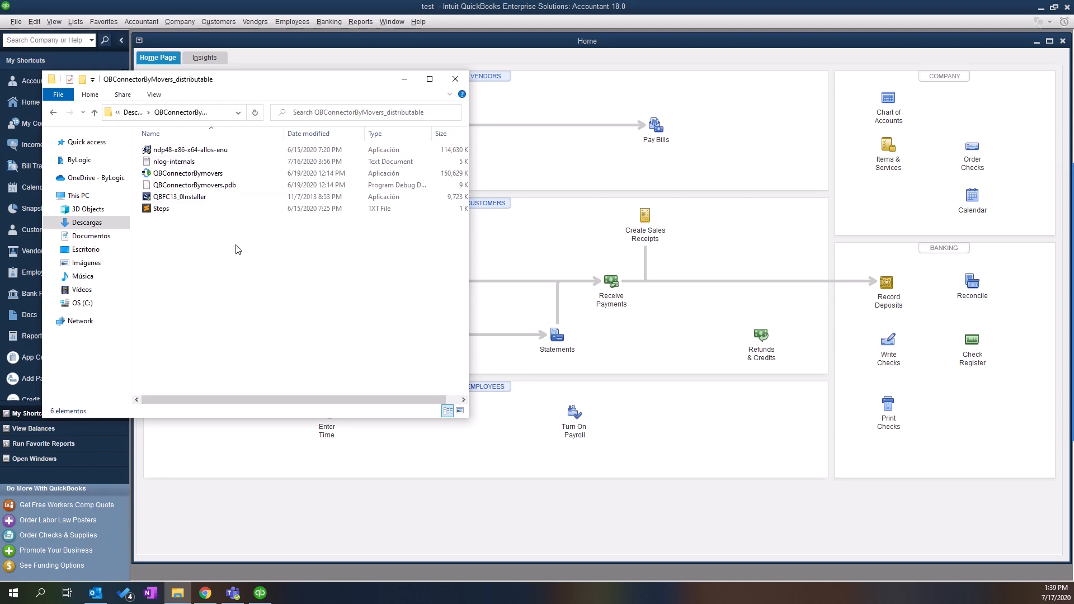
pyautogui.click(199, 164)
pyautogui.press('Delete')
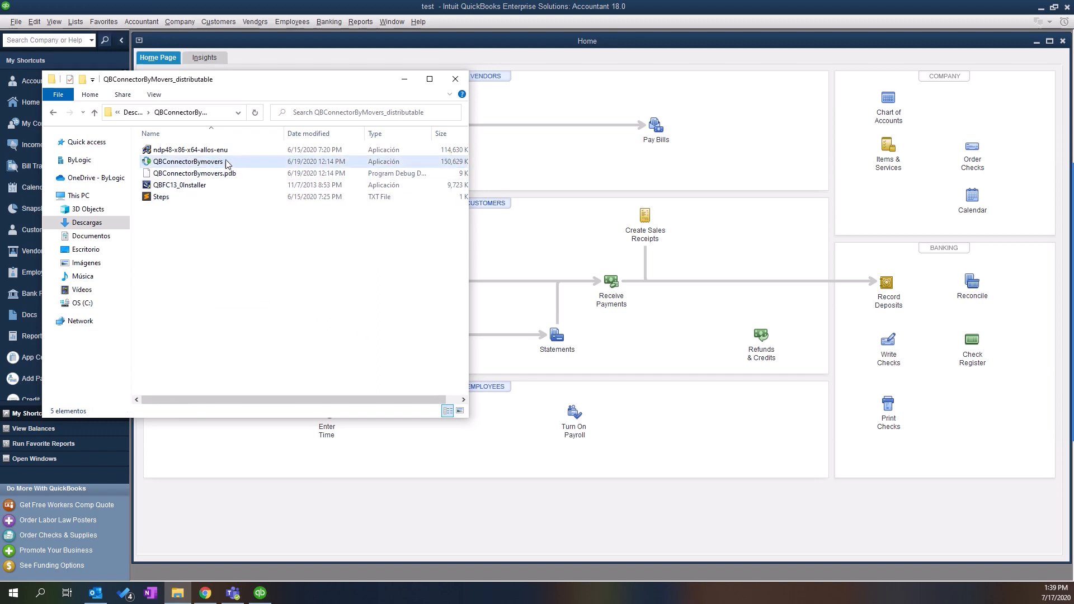
pyautogui.click(164, 199)
pyautogui.doubleClick(174, 202)
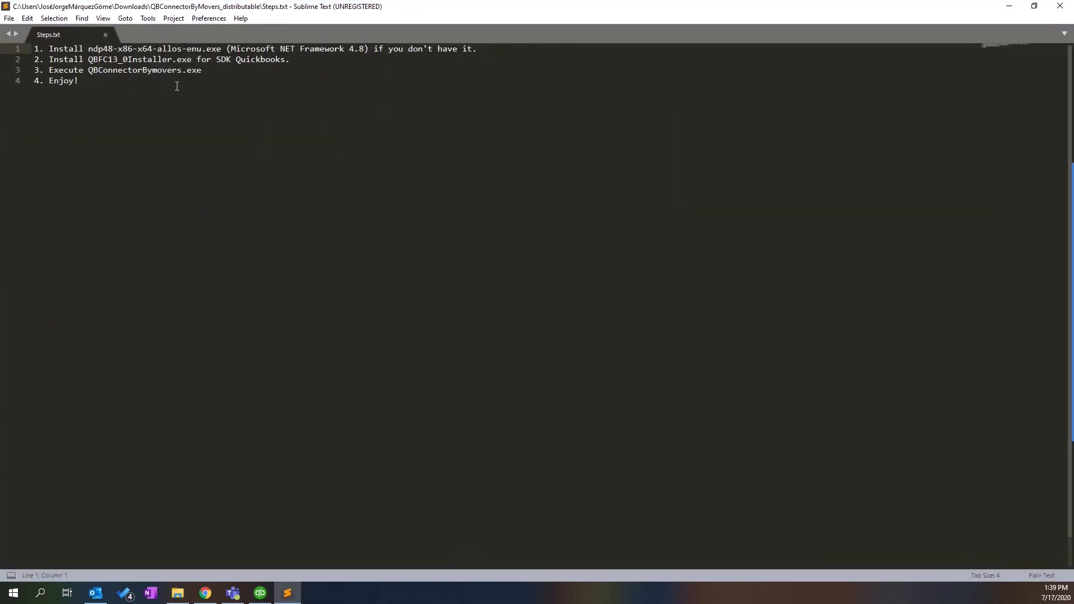
pyautogui.moveTo(51, 49); pyautogui.dragTo(8, 36)
pyautogui.moveTo(293, 61)
pyautogui.mouseDown()
pyautogui.moveTo(240, 53)
pyautogui.moveTo(14, 73)
pyautogui.moveTo(300, 59)
pyautogui.mouseUp()
pyautogui.click(67, 59)
pyautogui.moveTo(370, 5); pyautogui.dragTo(652, 128)
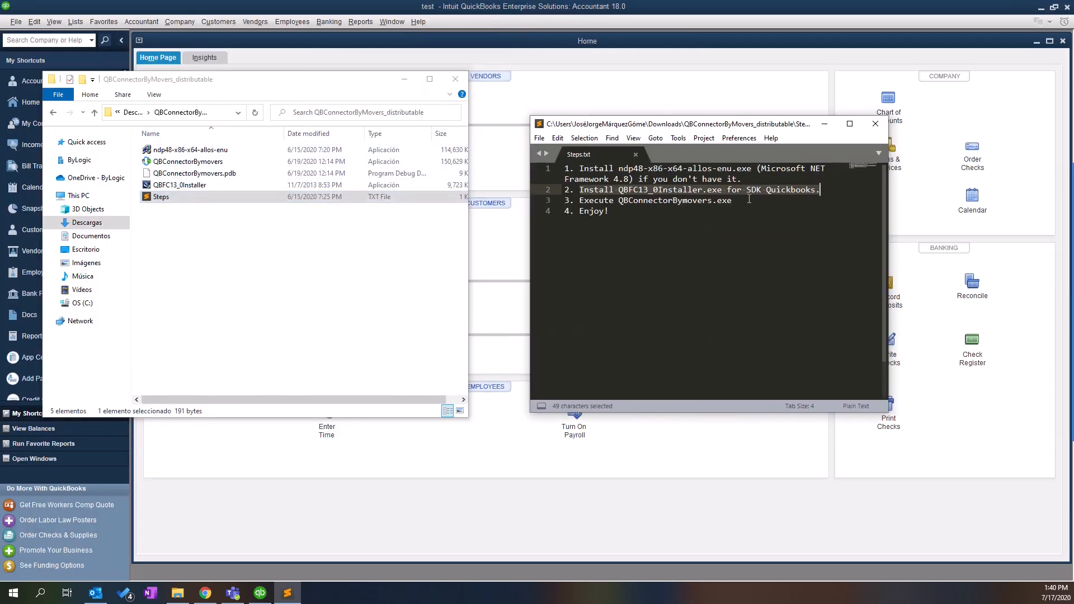
pyautogui.moveTo(749, 199); pyautogui.dragTo(532, 199)
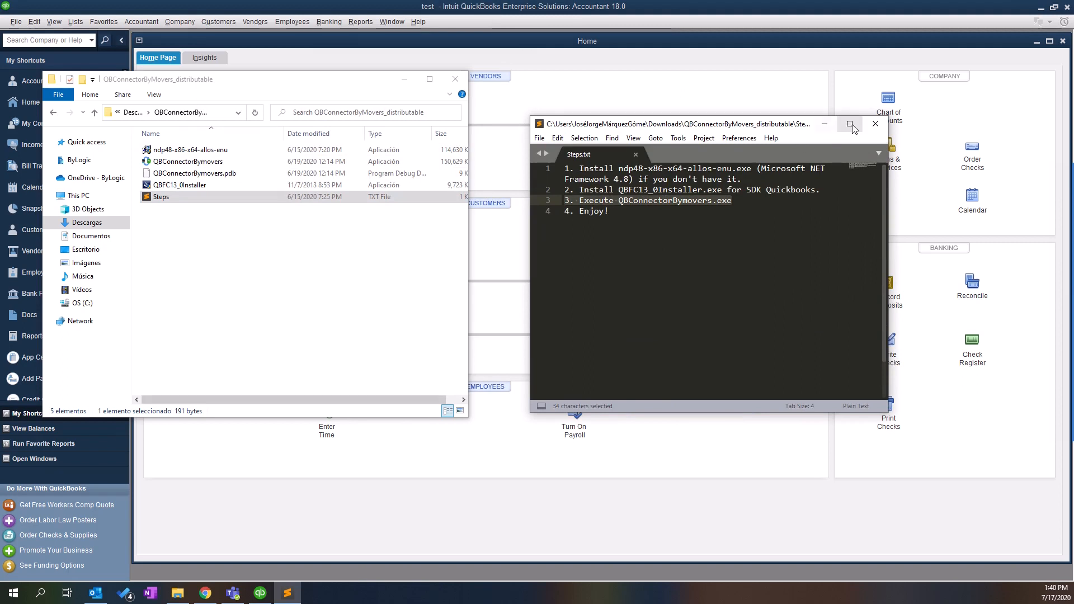
pyautogui.click(875, 124)
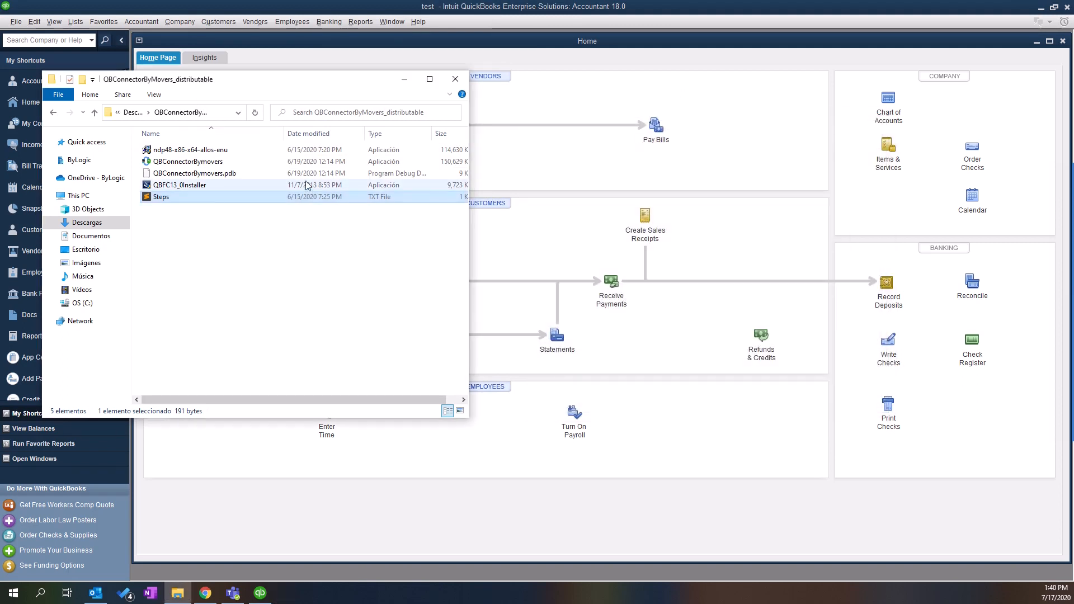
# - Launch QBConnectorBymovers from the folder and move its login window into clear view
pyautogui.doubleClick(228, 162)
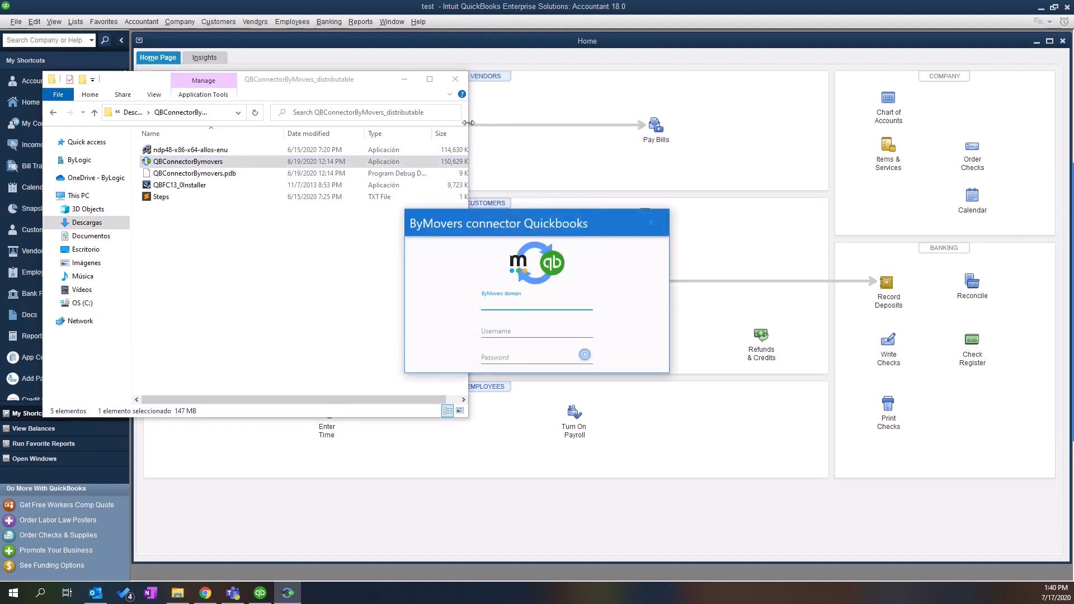
pyautogui.click(404, 79)
pyautogui.moveTo(492, 218); pyautogui.dragTo(515, 219)
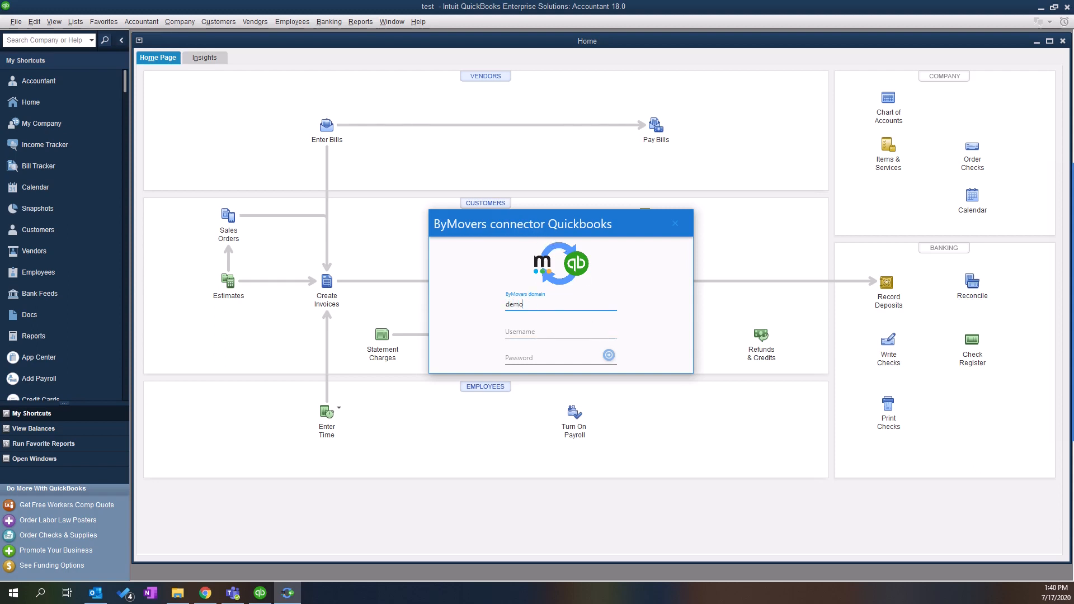
# - Enter the ByMovers domain, username and password and submit the login
pyautogui.press('Tab')
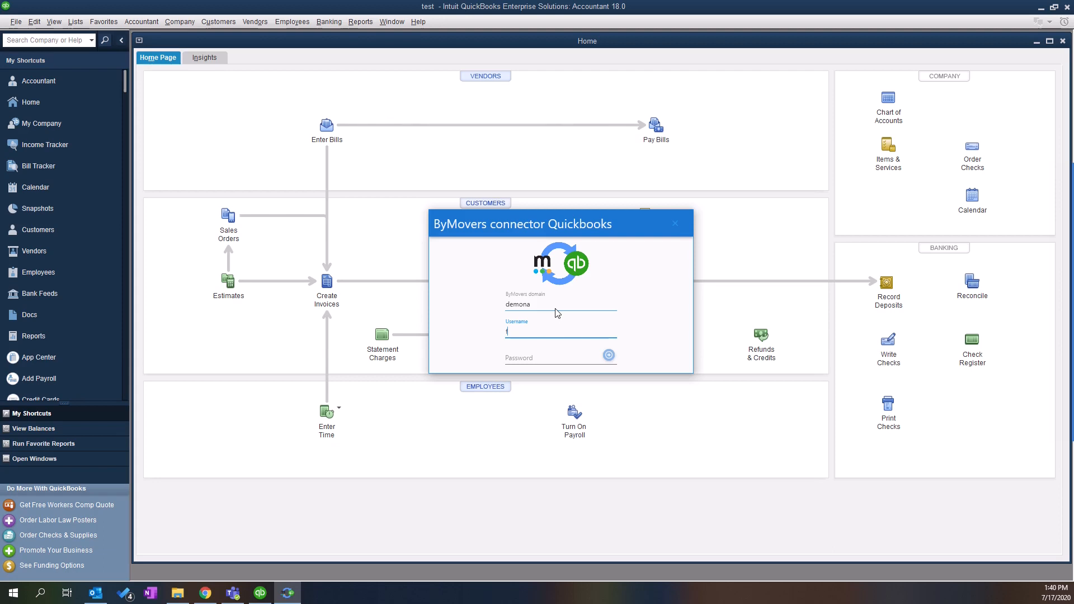
pyautogui.press('Tab')
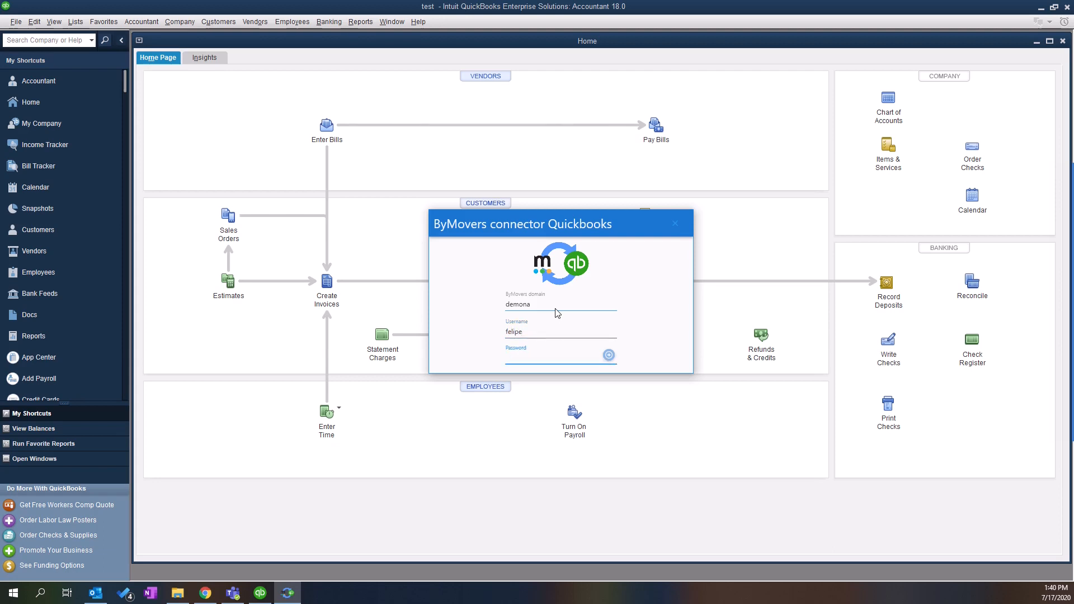
pyautogui.write('****')
pyautogui.press('Return')
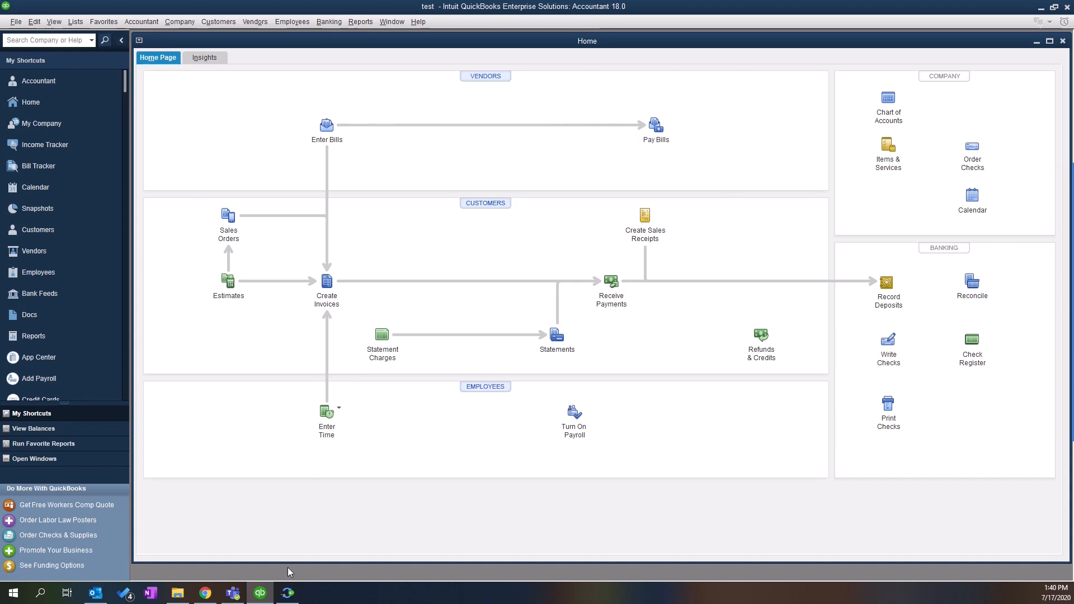
pyautogui.click(287, 593)
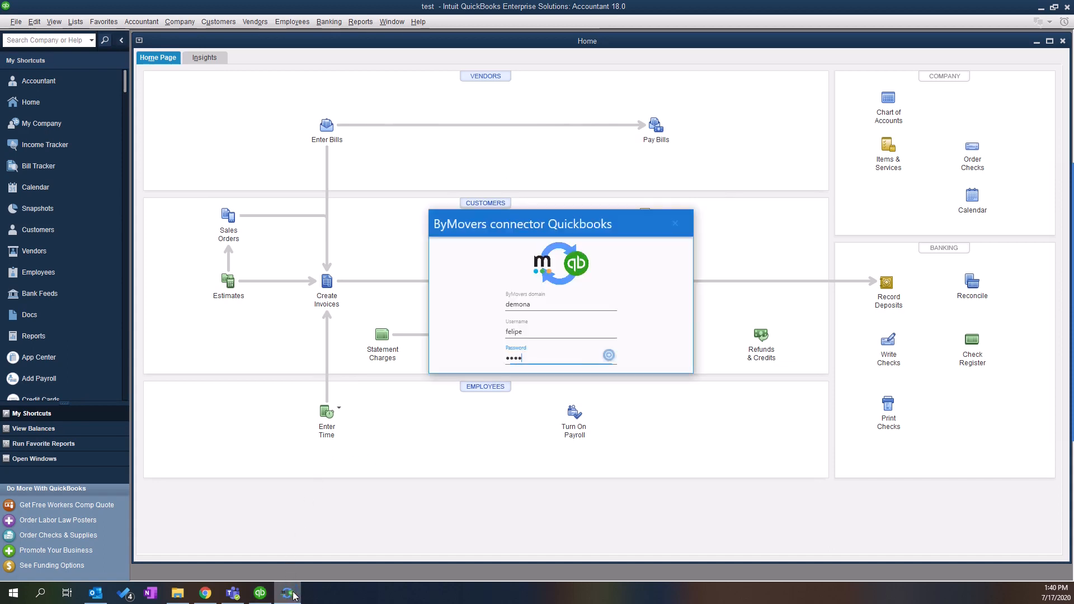
pyautogui.click(609, 355)
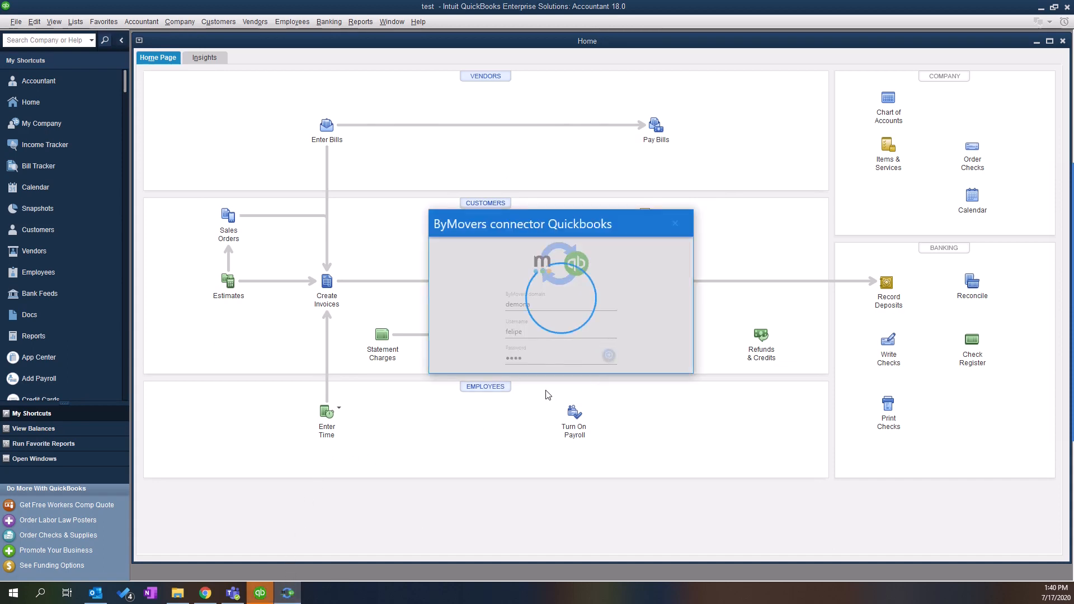
# - Grant QBConnectorBymovers 'Yes, always' access to the company file, even when QuickBooks isn't running
pyautogui.moveTo(713, 150); pyautogui.dragTo(346, 77)
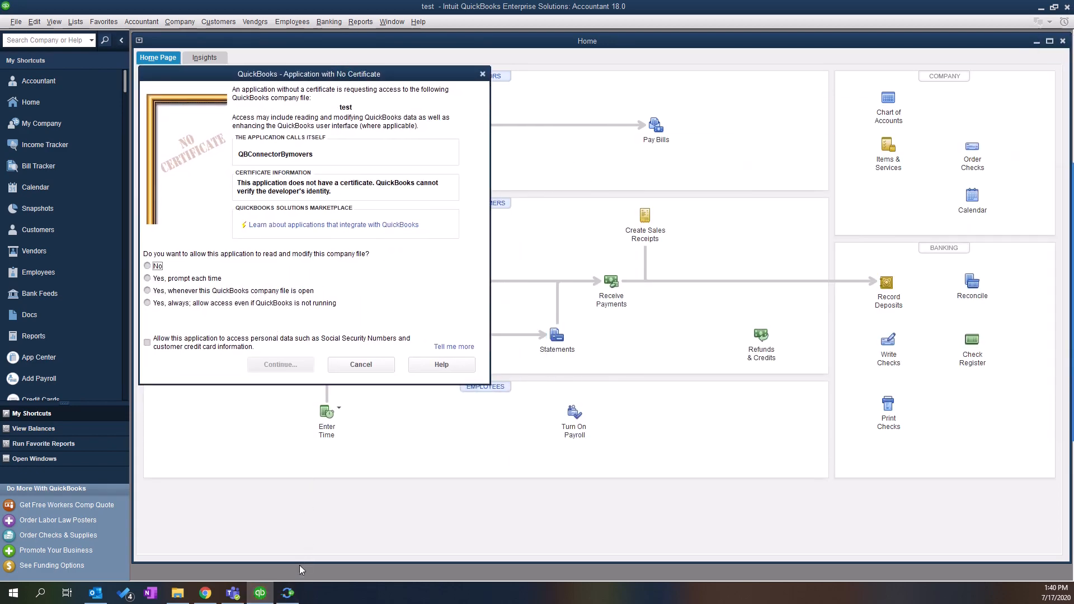
pyautogui.click(287, 593)
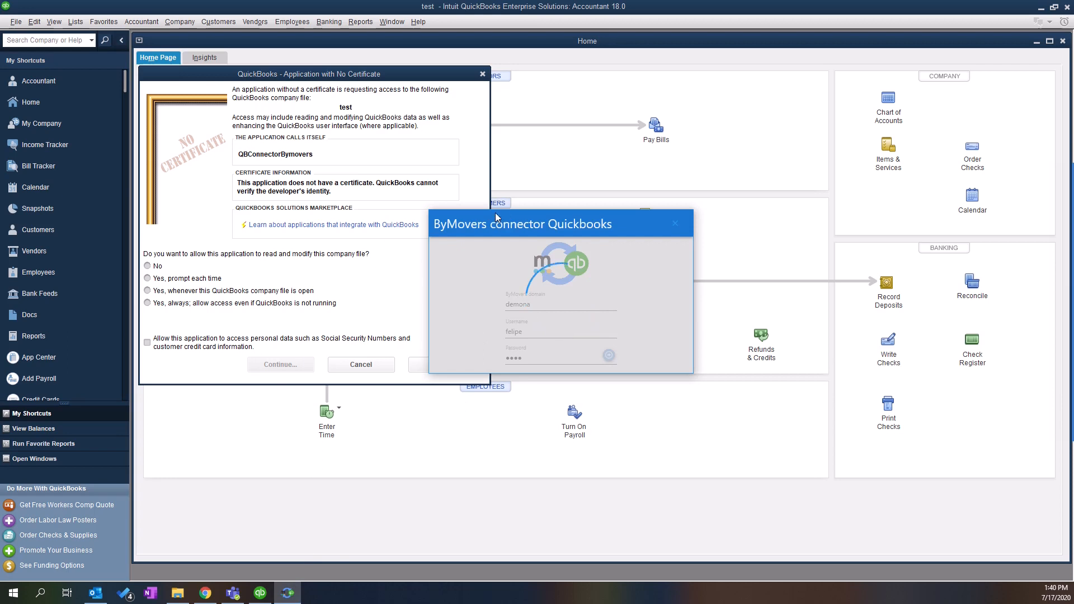
pyautogui.click(245, 159)
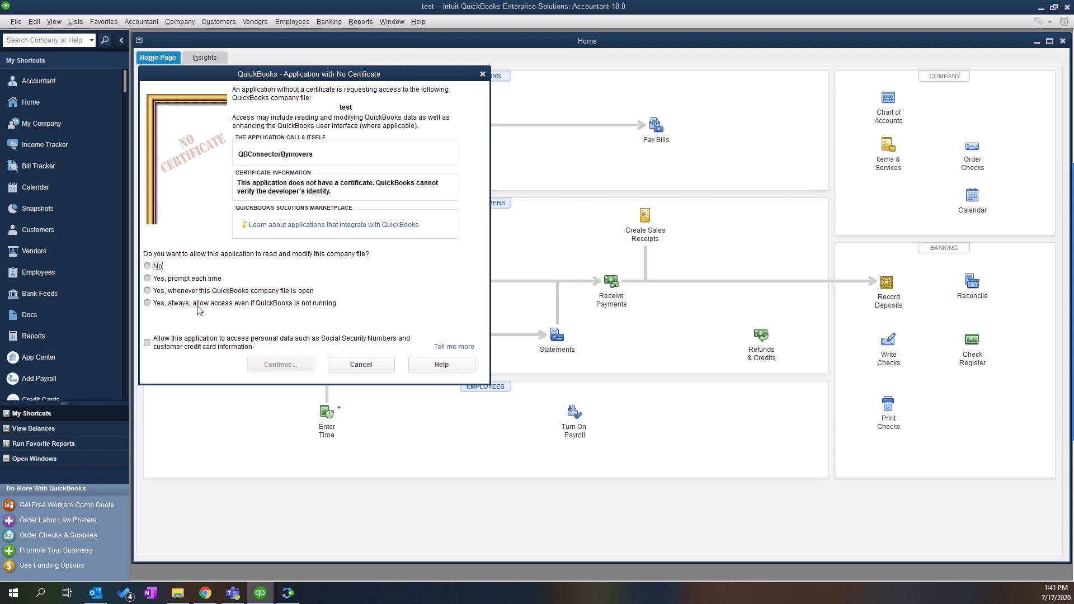
pyautogui.click(173, 305)
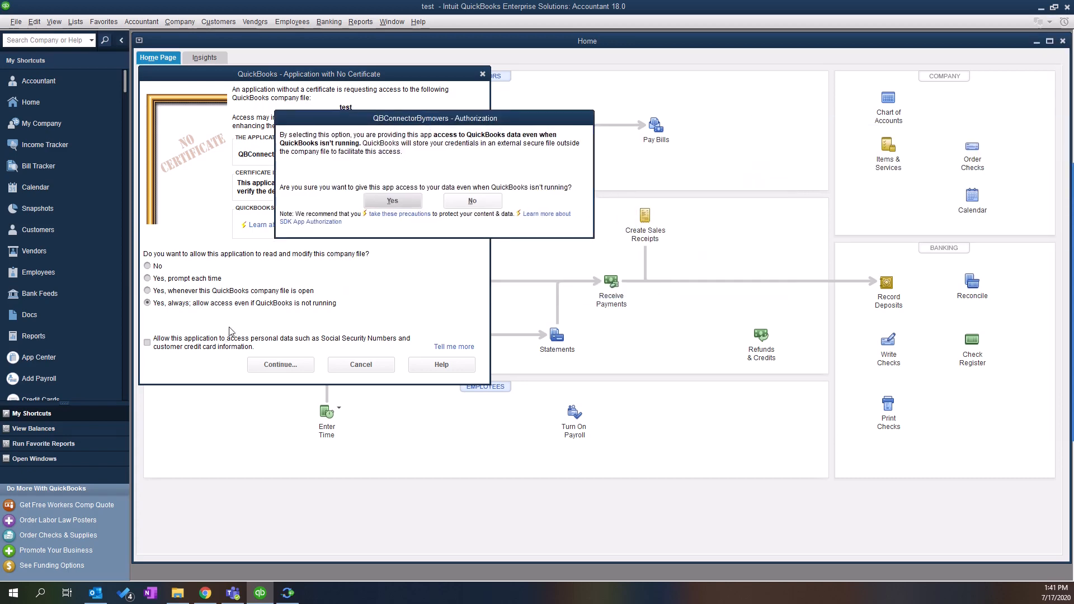
pyautogui.click(393, 202)
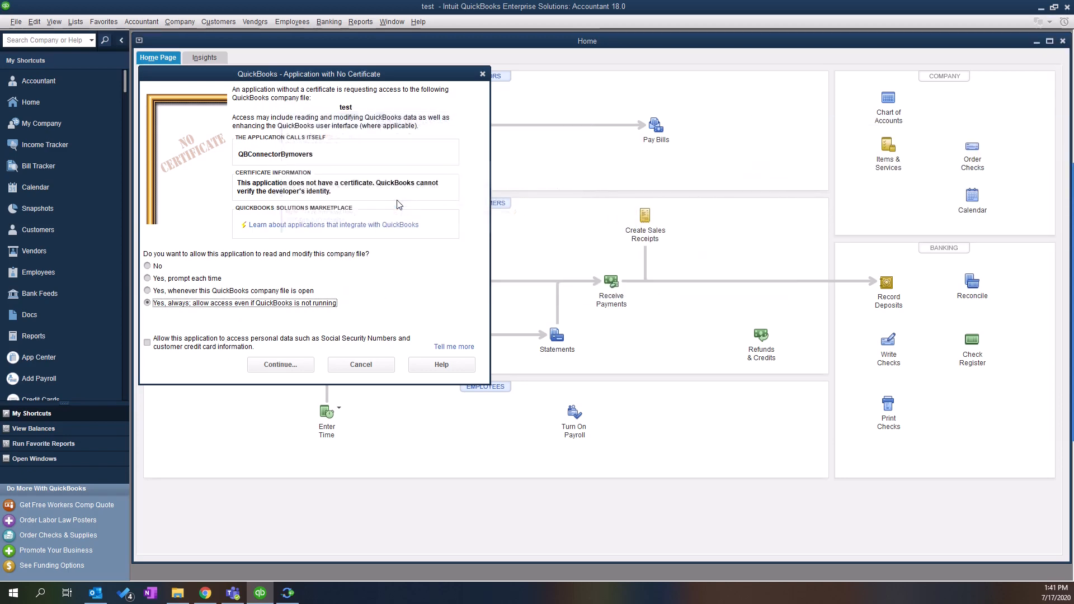
pyautogui.click(278, 371)
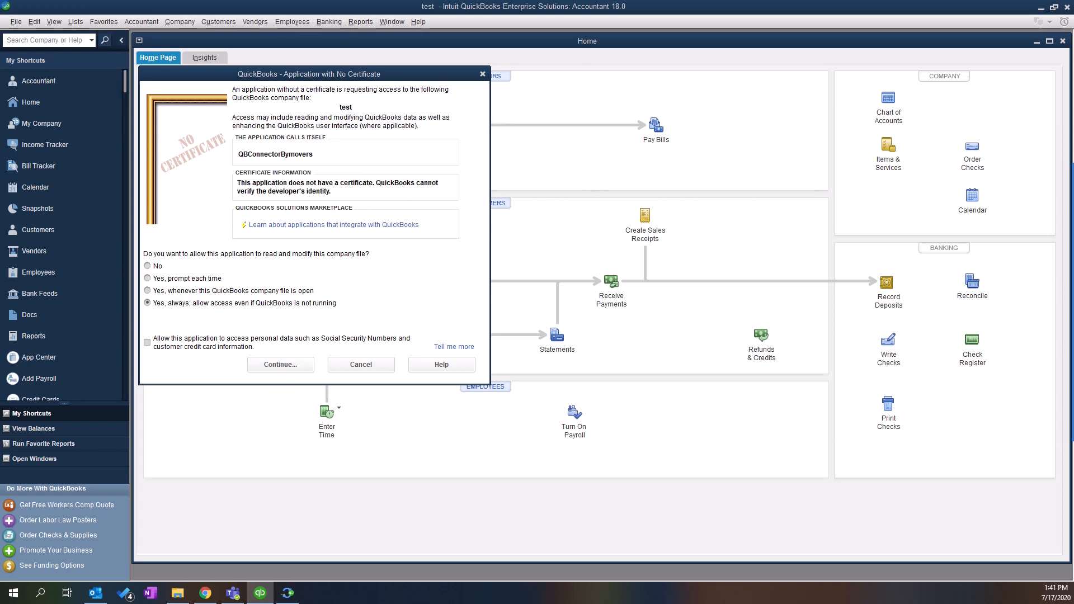
pyautogui.click(405, 259)
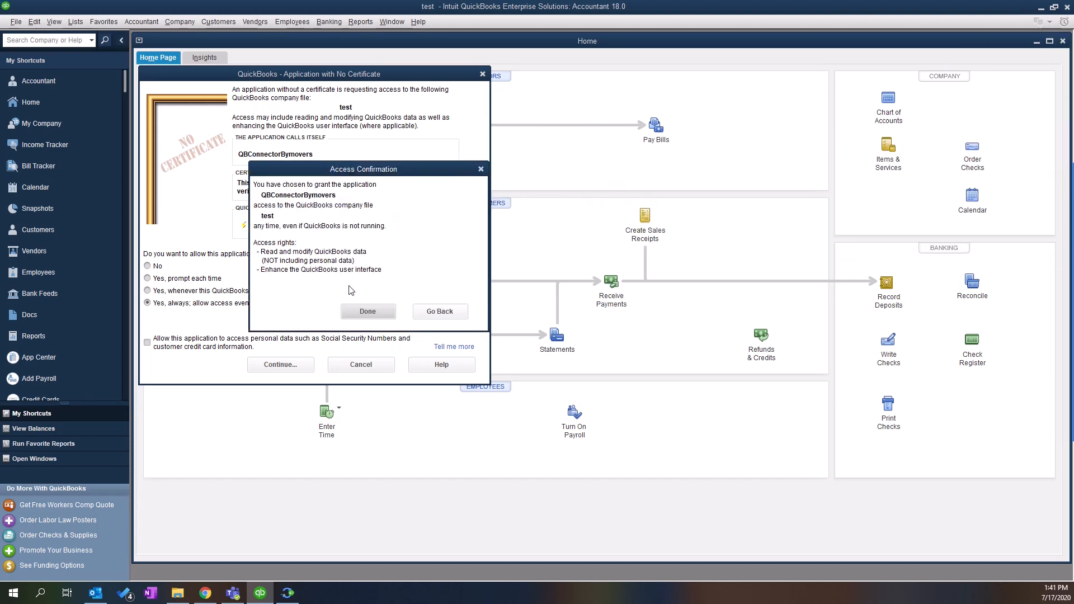
pyautogui.click(368, 311)
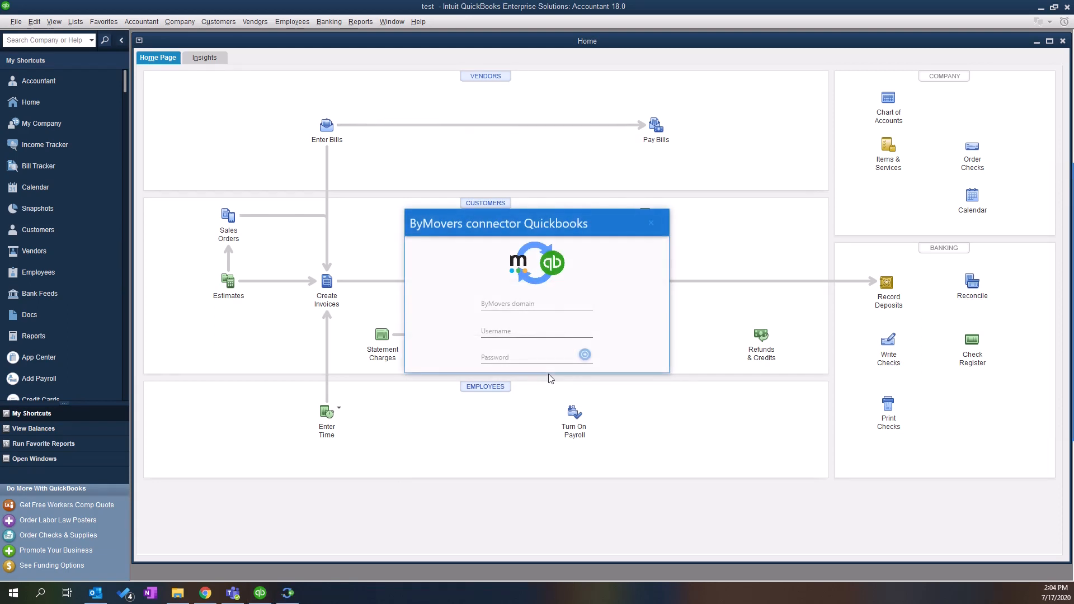
# - Log in to the connector again with the ByMovers domain, username and password
pyautogui.click(524, 302)
pyautogui.write('demona')
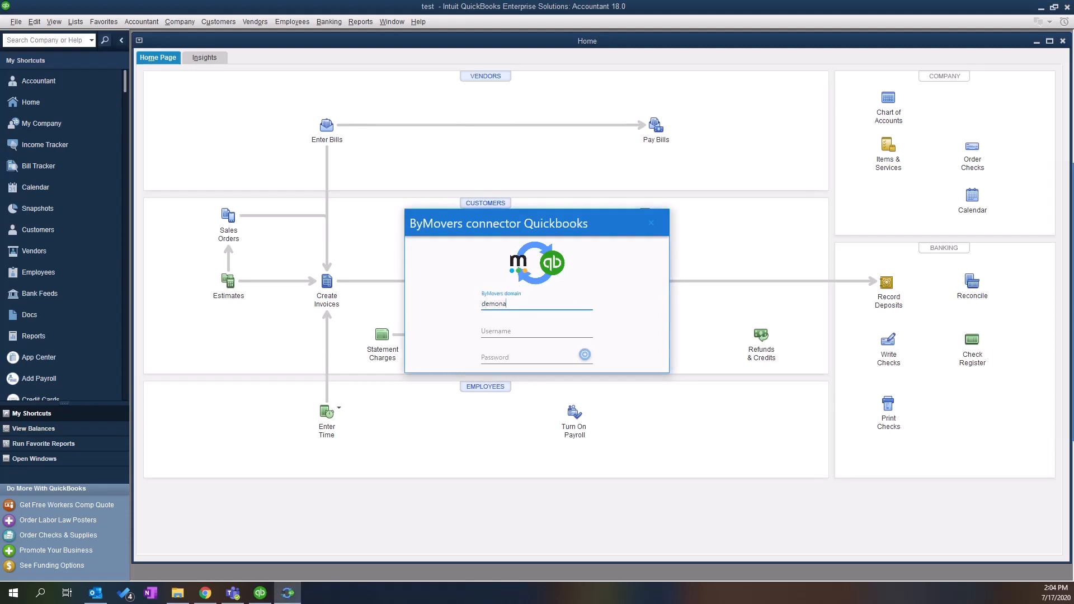
pyautogui.press('Tab')
pyautogui.write('fel')
pyautogui.press('Tab')
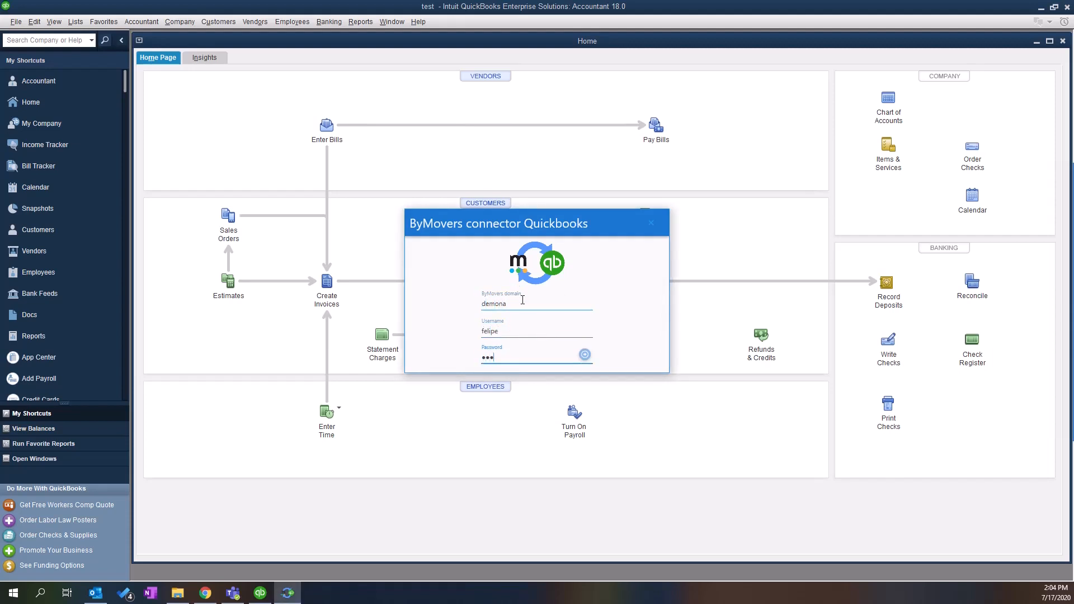
pyautogui.press('Return')
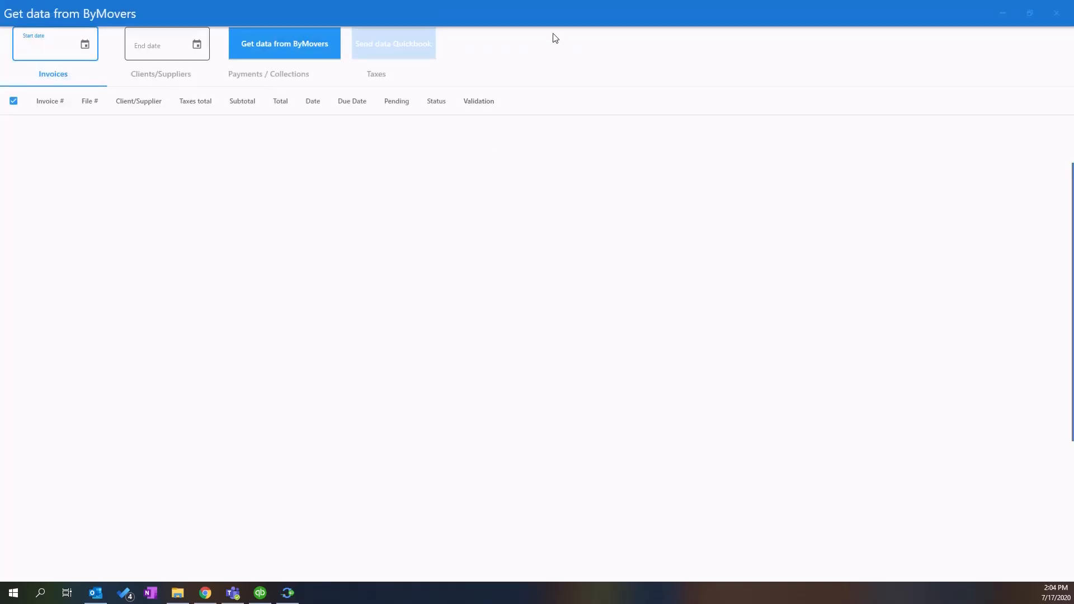
pyautogui.moveTo(1038, 196)
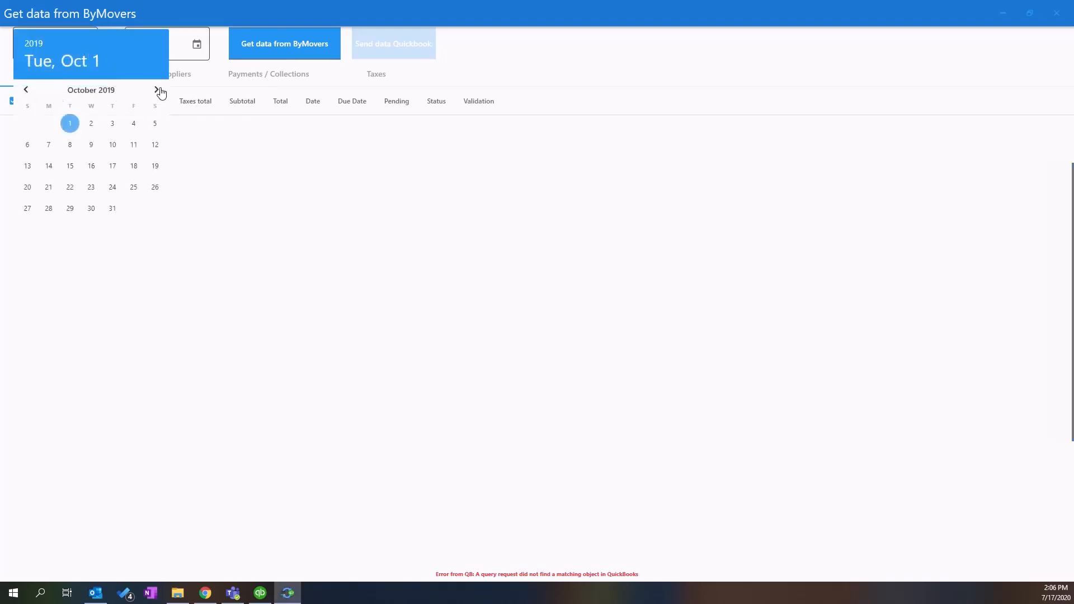
# - Set the start date to May 1, 2020 (end 5/31/2020) and load the ByMovers invoices
pyautogui.click(157, 90)
pyautogui.click(156, 91)
pyautogui.click(156, 90)
pyautogui.click(157, 90)
pyautogui.click(156, 90)
pyautogui.click(155, 91)
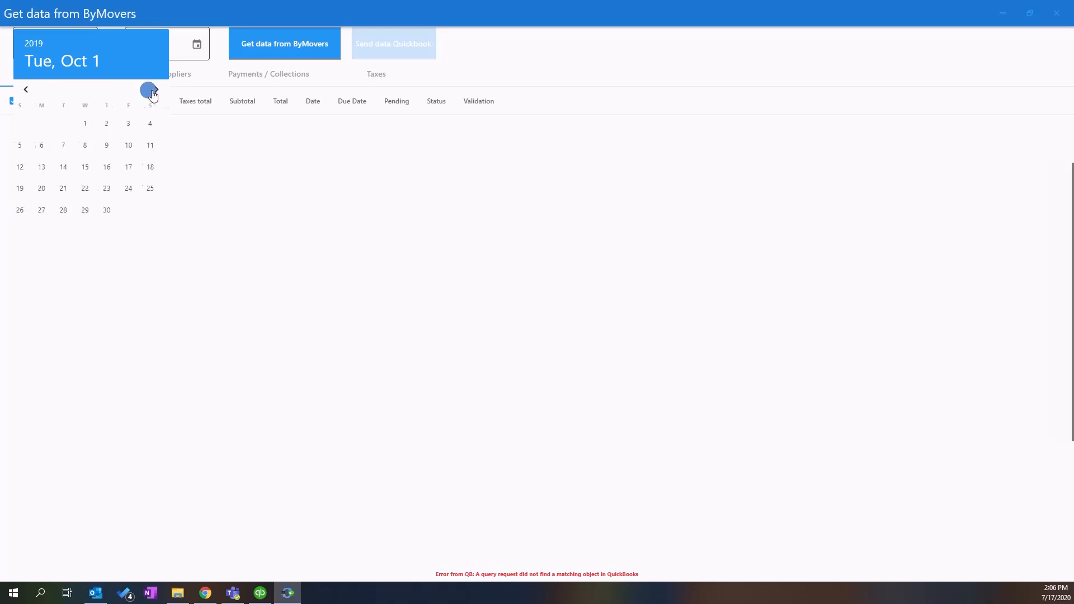
pyautogui.click(157, 90)
pyautogui.click(133, 123)
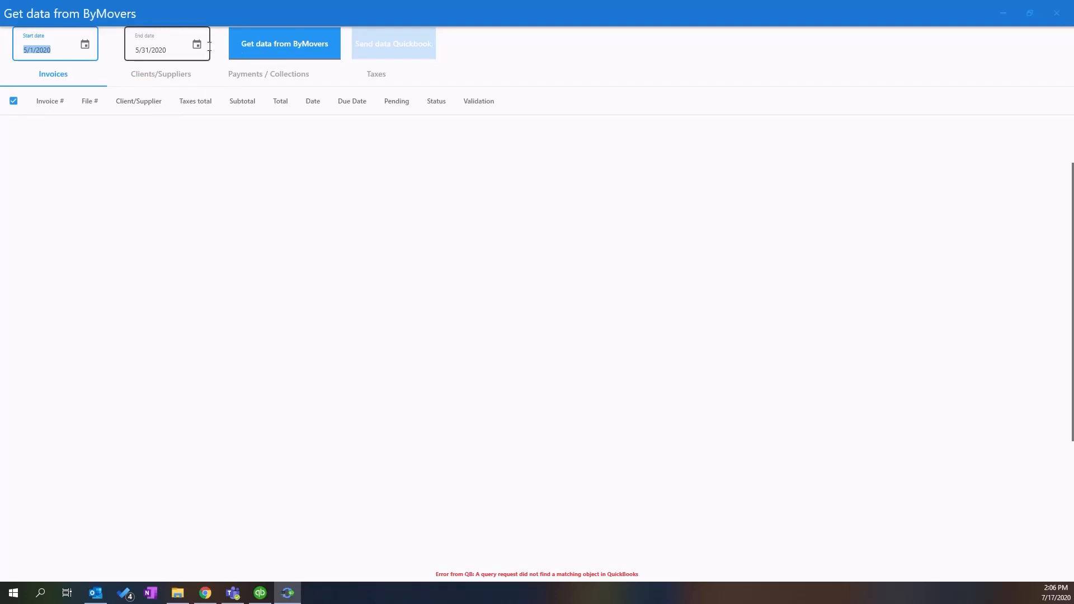
pyautogui.click(255, 50)
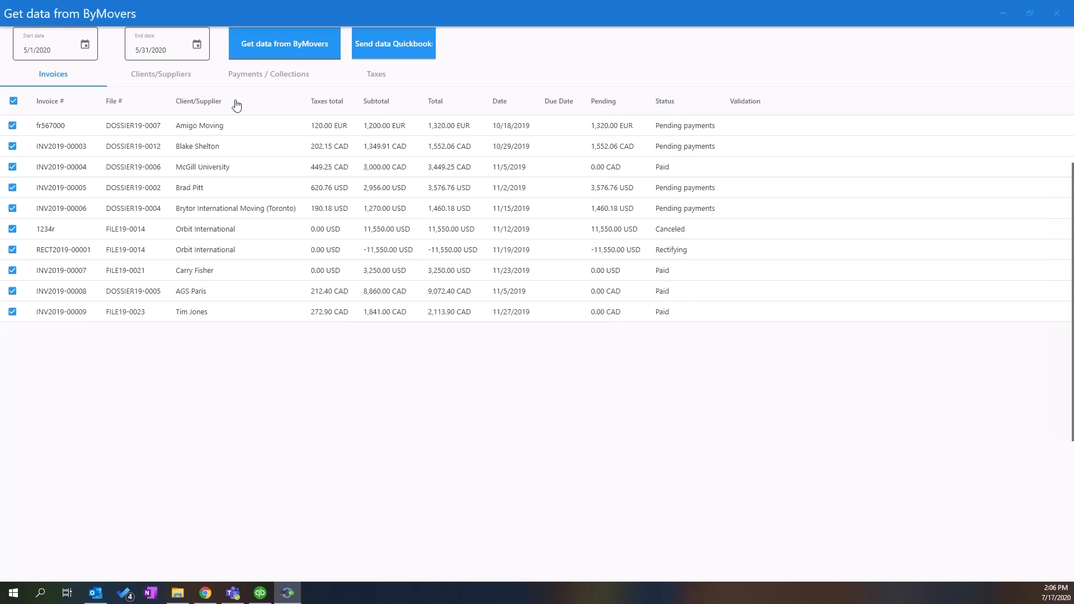
# - Switch to the Clients/Suppliers tab to see ByMovers clients and suppliers with QuickBooks match status
pyautogui.click(168, 76)
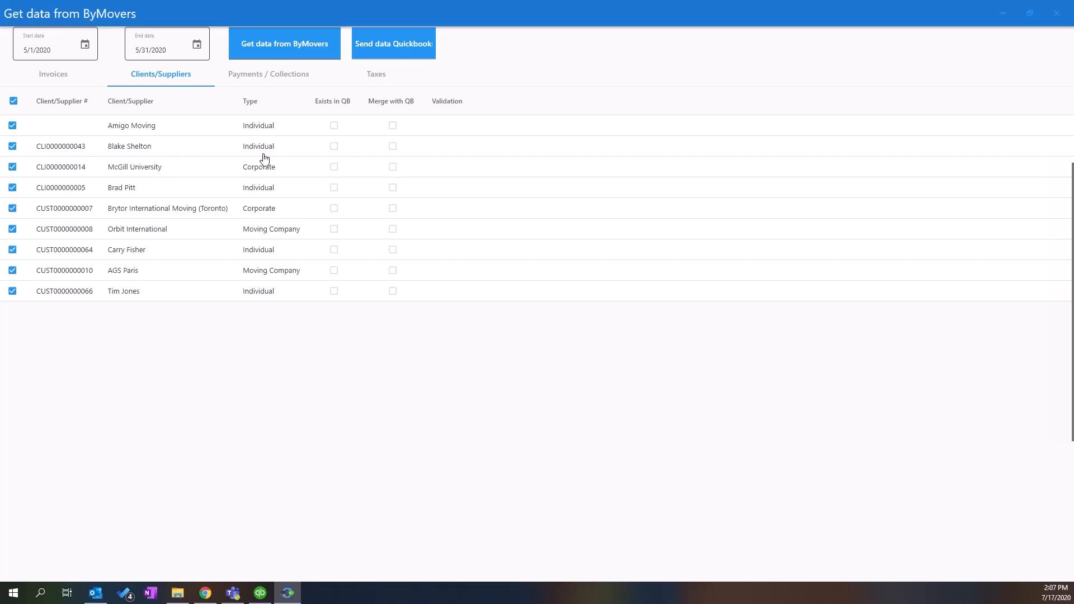
pyautogui.click(332, 148)
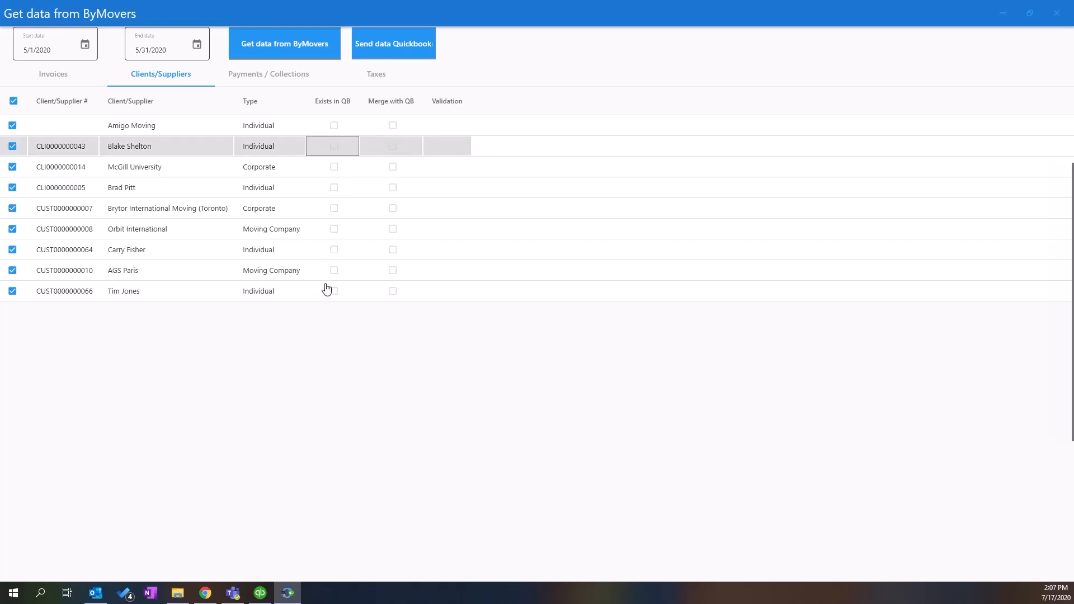
pyautogui.click(147, 165)
pyautogui.click(333, 169)
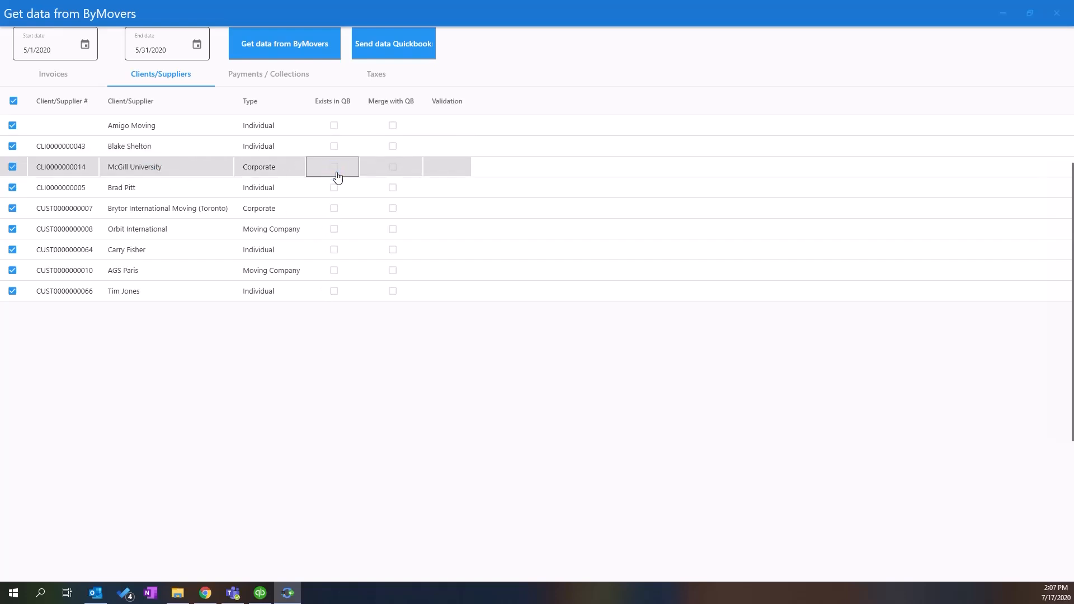
pyautogui.click(190, 169)
pyautogui.click(329, 172)
pyautogui.click(395, 171)
pyautogui.click(436, 132)
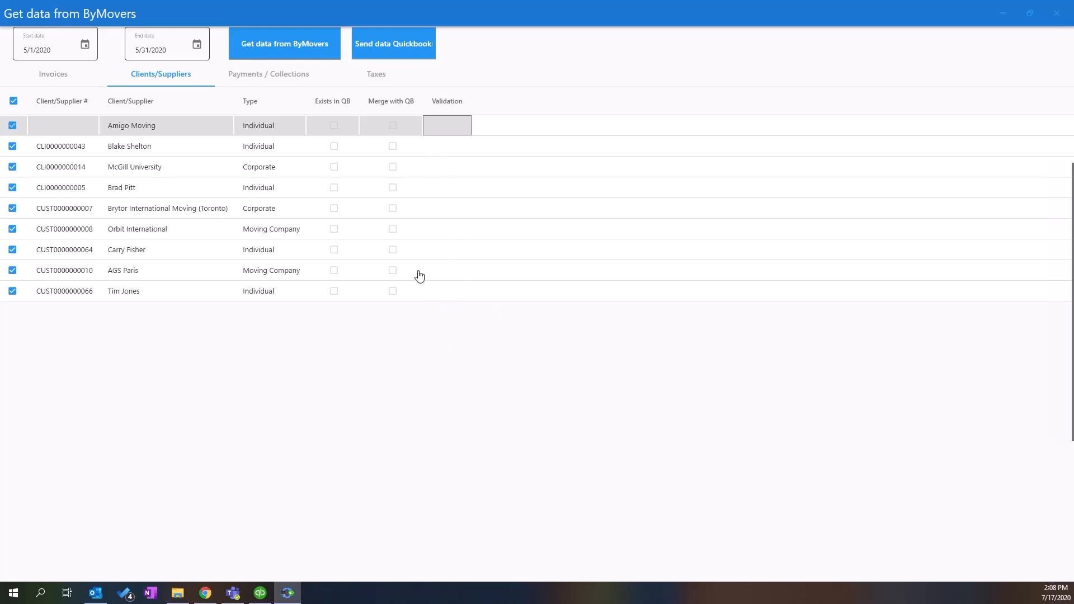
# - On Payments / Collections, choose Bank as the Bank Name for the first payment
pyautogui.click(269, 74)
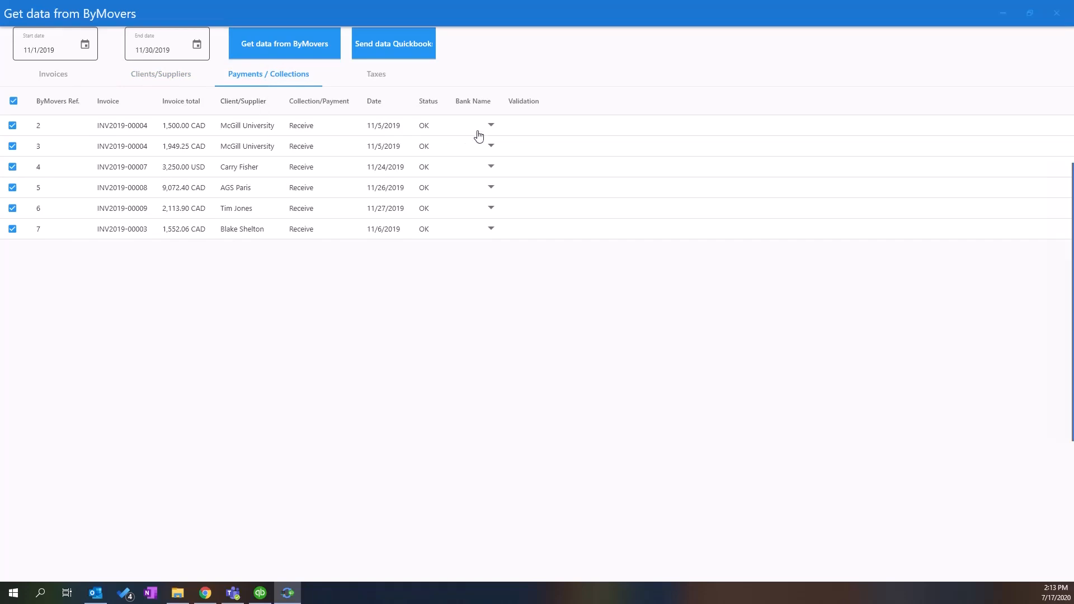
pyautogui.click(479, 131)
pyautogui.click(491, 126)
pyautogui.click(491, 147)
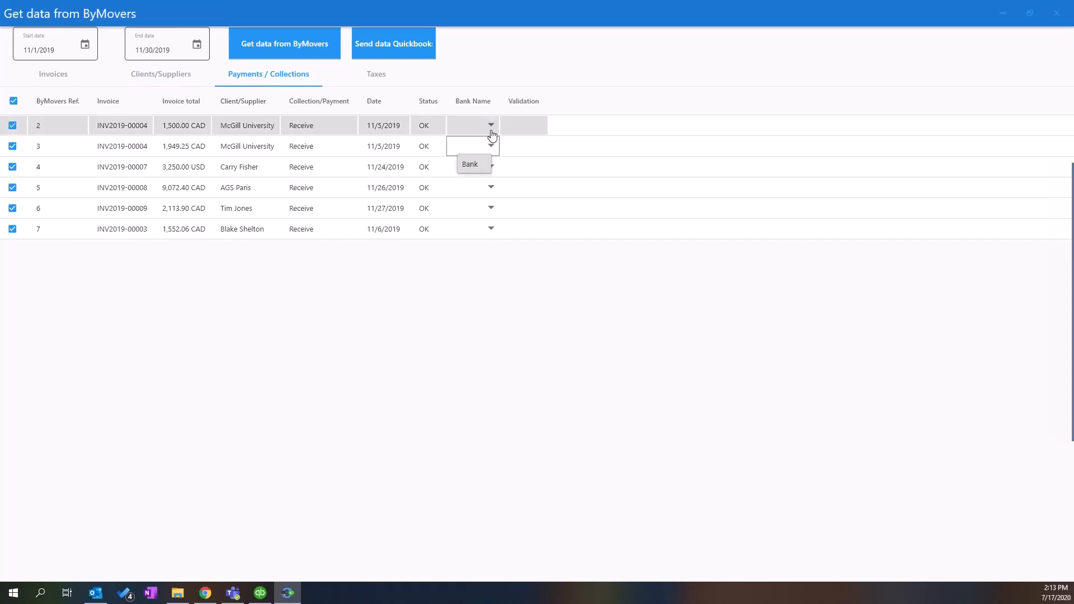
pyautogui.click(492, 132)
pyautogui.click(479, 145)
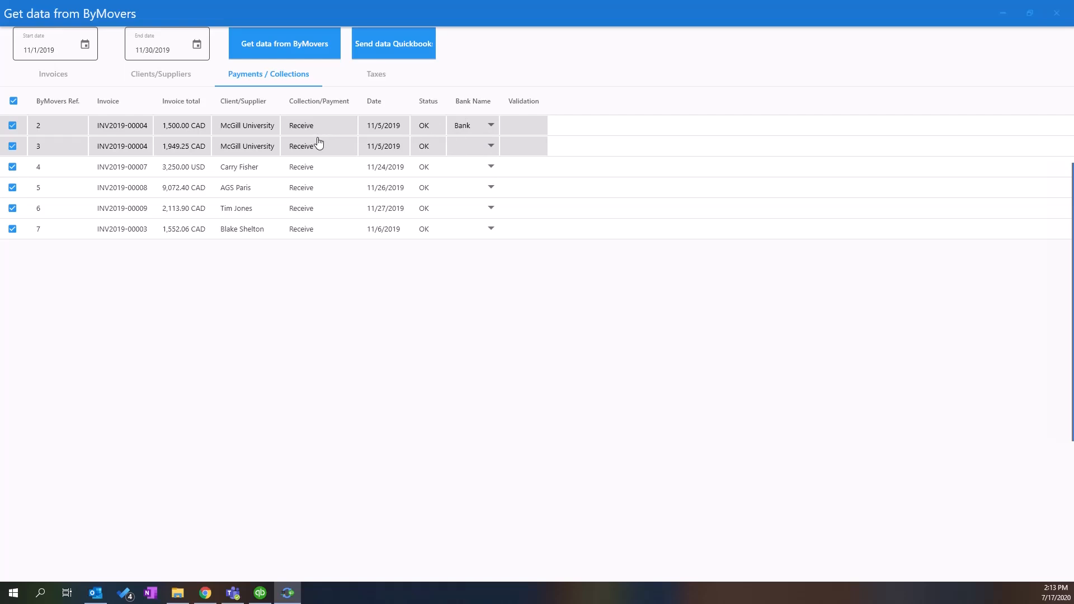
# - Set Bank Name to Bank for the remaining five payments in the list
pyautogui.click(488, 147)
pyautogui.click(474, 169)
pyautogui.click(480, 170)
pyautogui.click(481, 184)
pyautogui.click(481, 190)
pyautogui.click(485, 204)
pyautogui.click(484, 216)
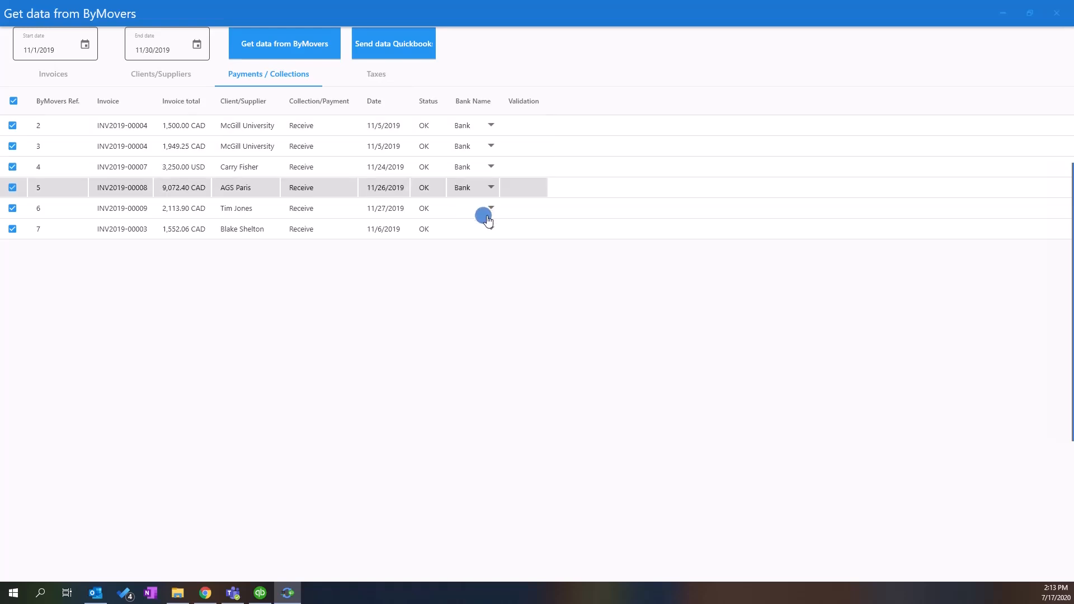
pyautogui.click(476, 224)
pyautogui.click(473, 247)
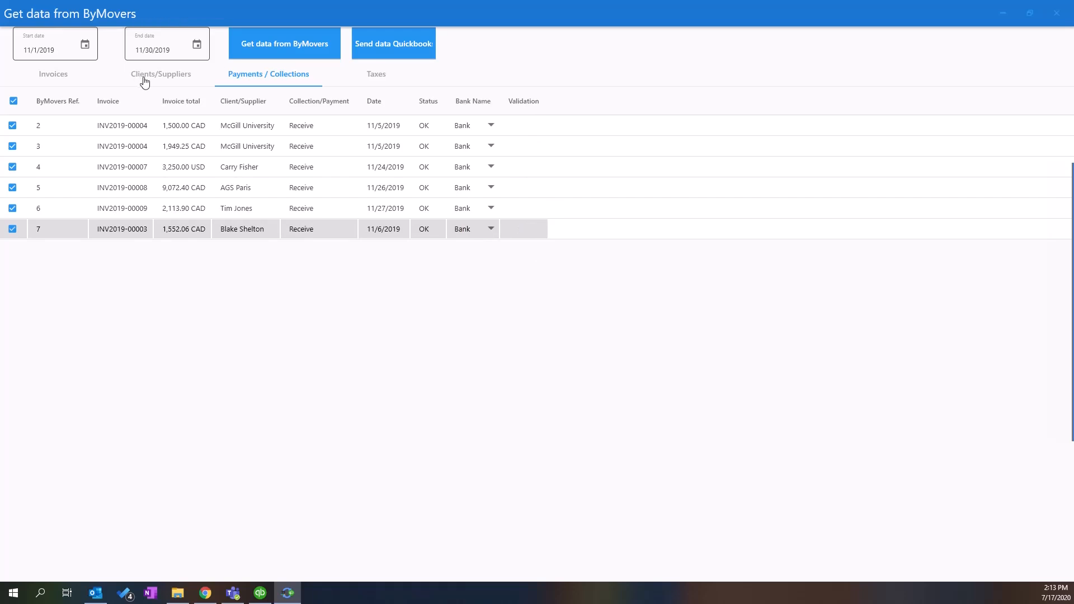
# - Check the empty Tax Agency choices for 9.975% QST, 5% GST and Exempt, then switch to QuickBooks
pyautogui.click(371, 79)
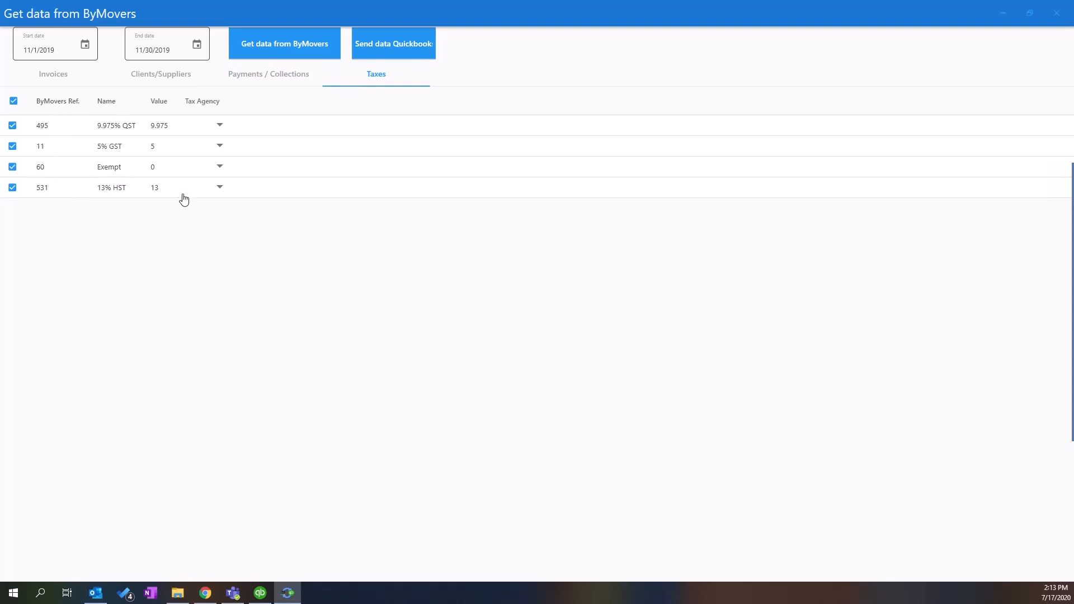
pyautogui.click(217, 126)
pyautogui.click(217, 126)
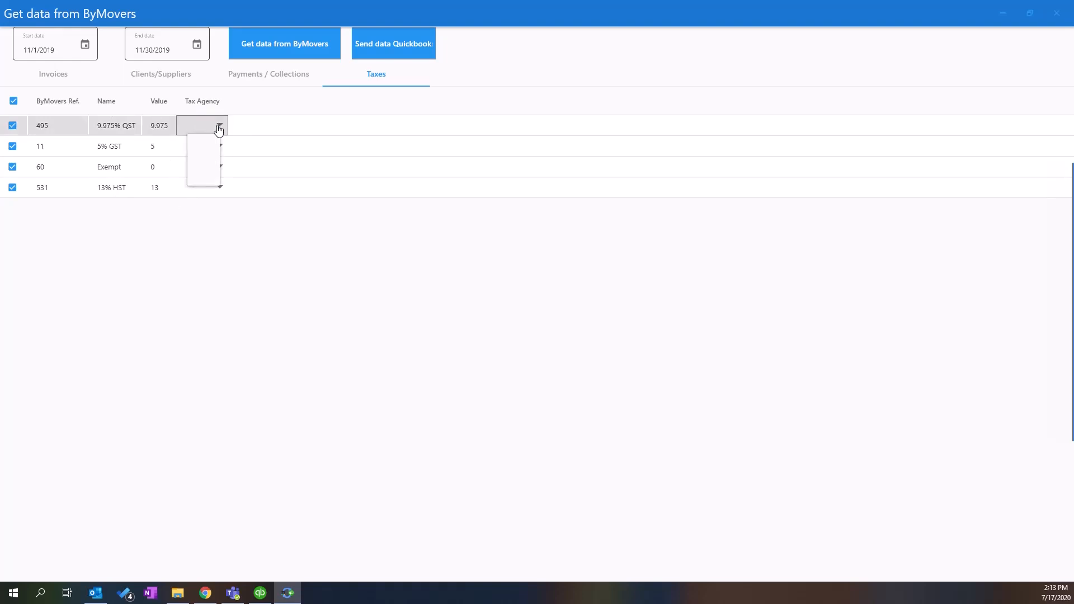
pyautogui.click(214, 146)
pyautogui.click(218, 147)
pyautogui.click(217, 167)
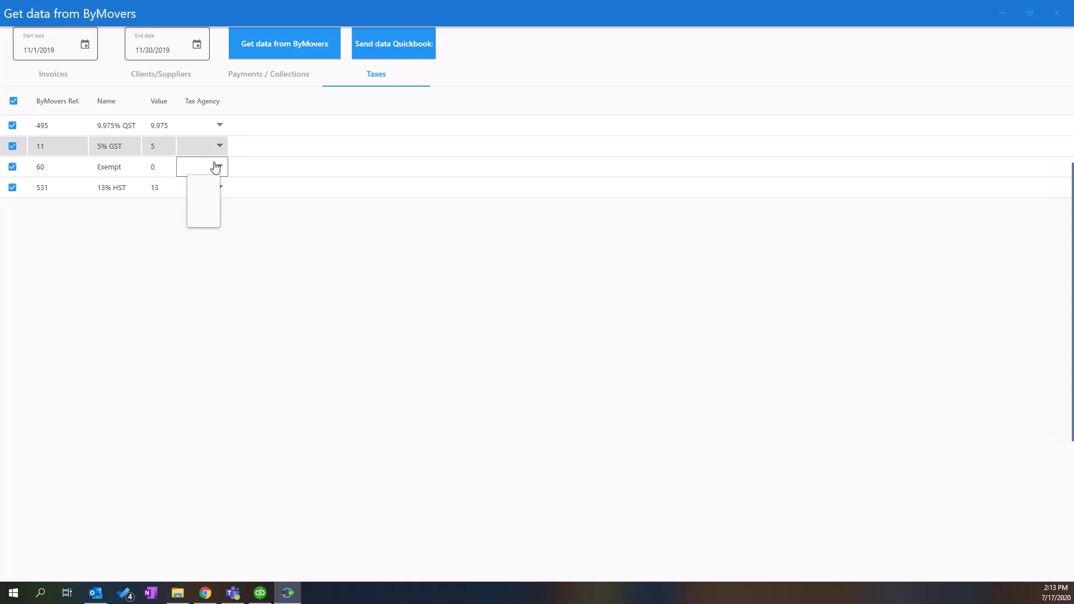
pyautogui.click(334, 267)
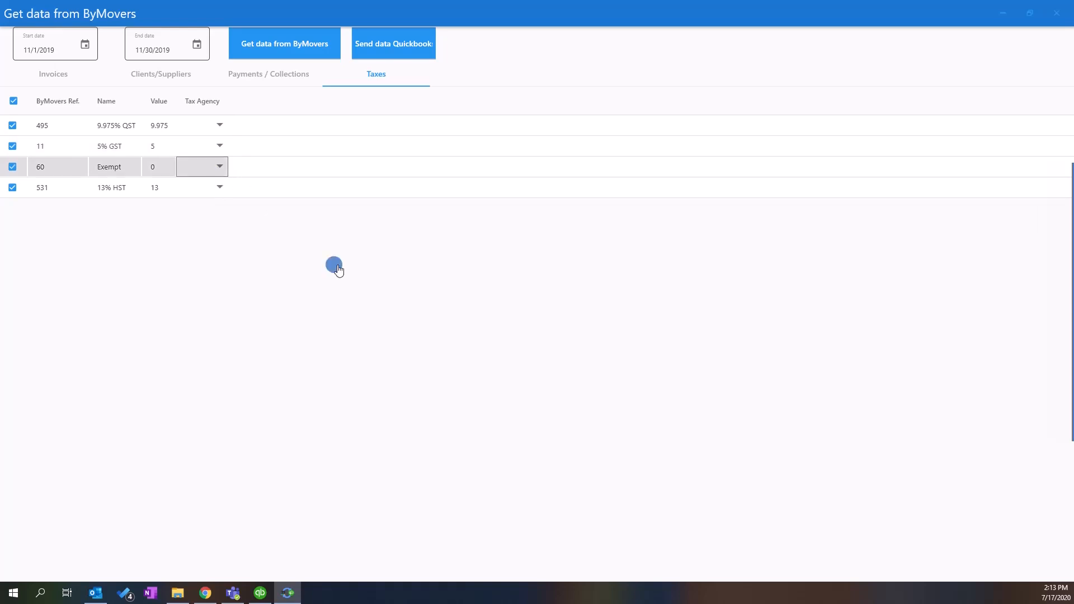
pyautogui.click(262, 594)
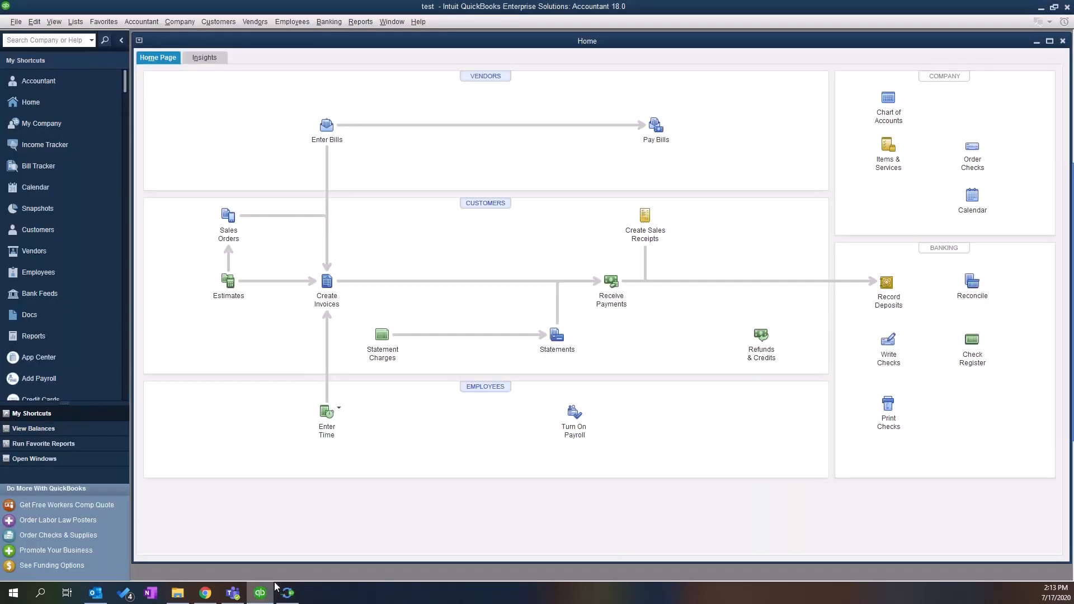
# - Create a TaxAgency vendor in the QuickBooks Vendor Center and return to the ByMovers connector
pyautogui.click(104, 22)
pyautogui.moveTo(77, 22)
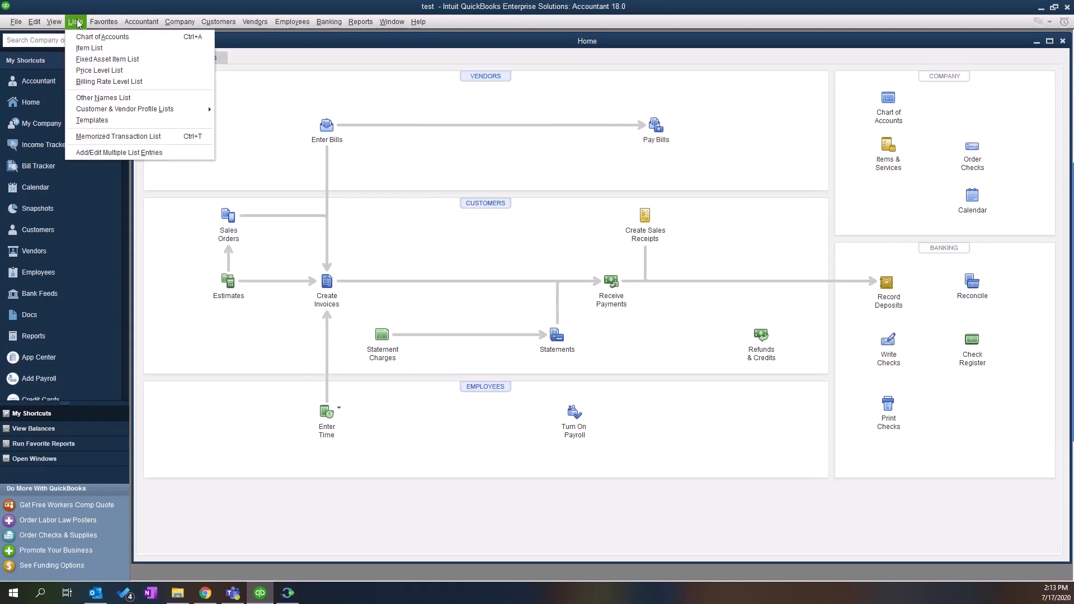
pyautogui.click(83, 50)
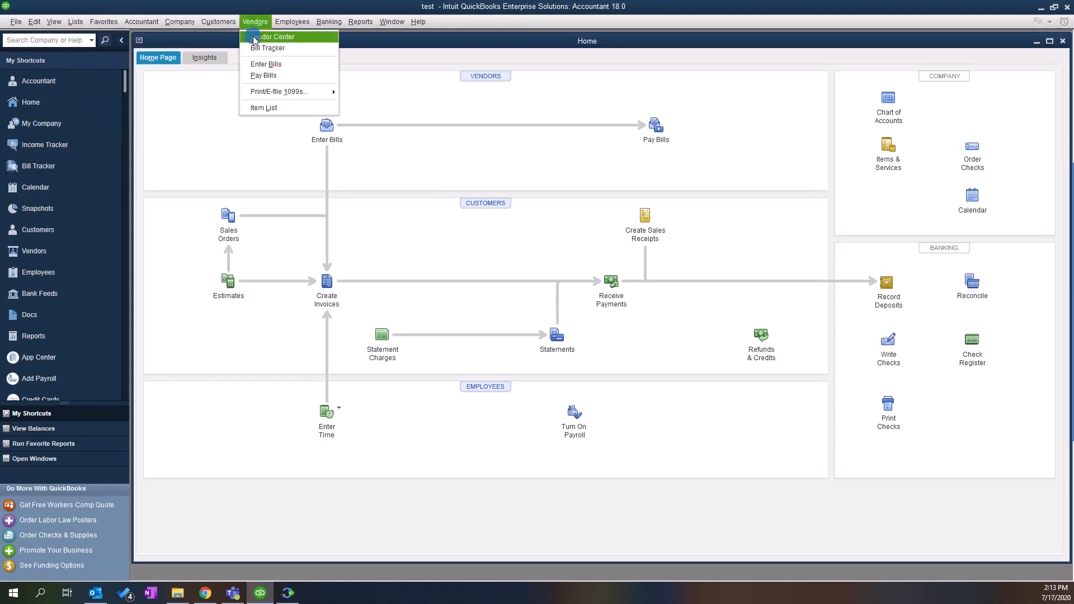
pyautogui.click(268, 37)
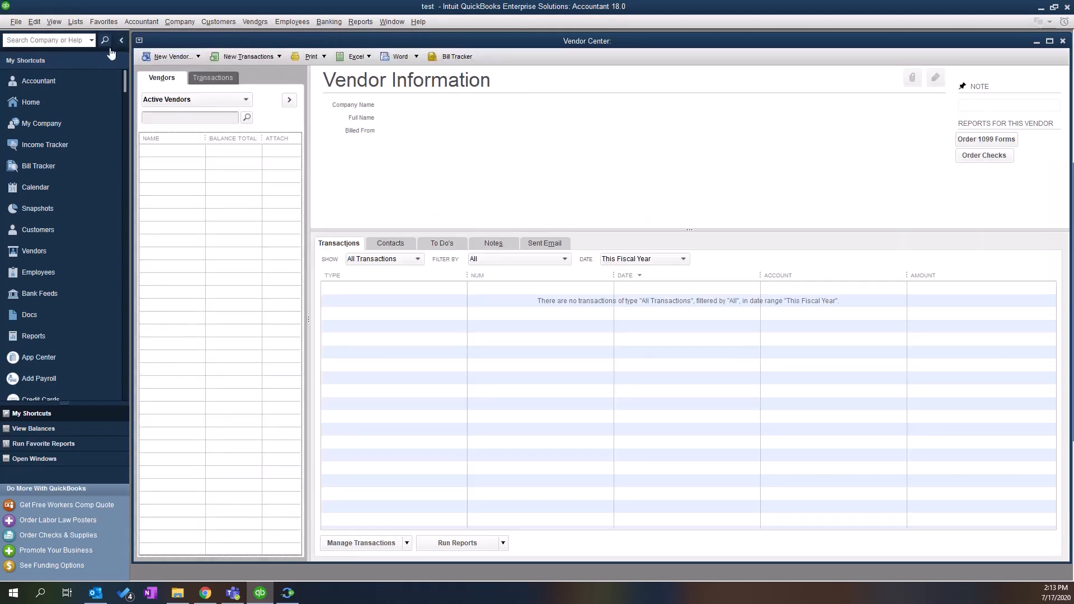
pyautogui.click(152, 50)
pyautogui.click(162, 69)
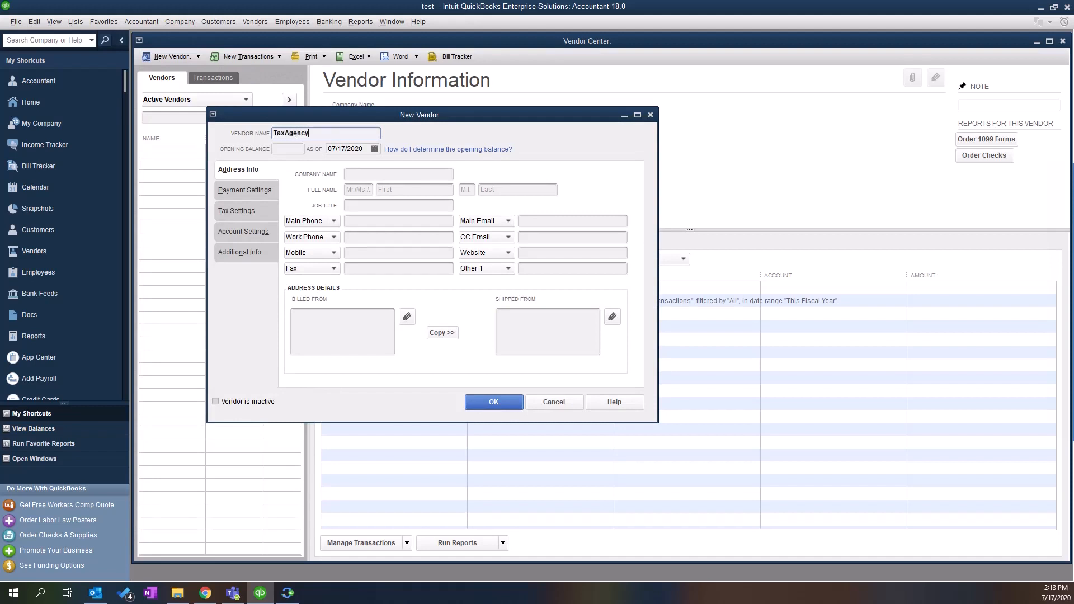
pyautogui.click(498, 402)
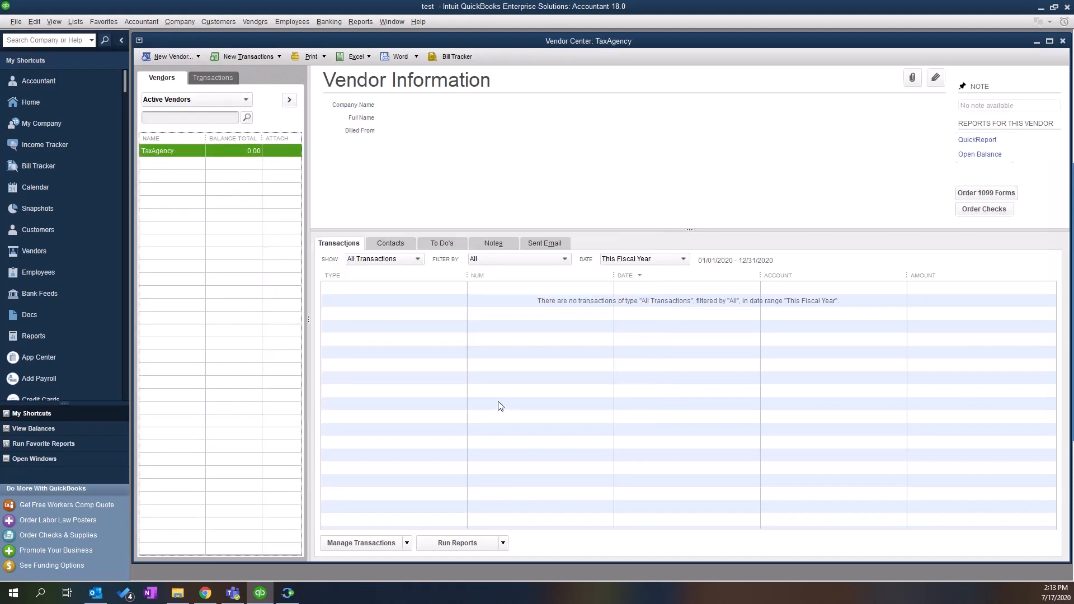
pyautogui.click(287, 594)
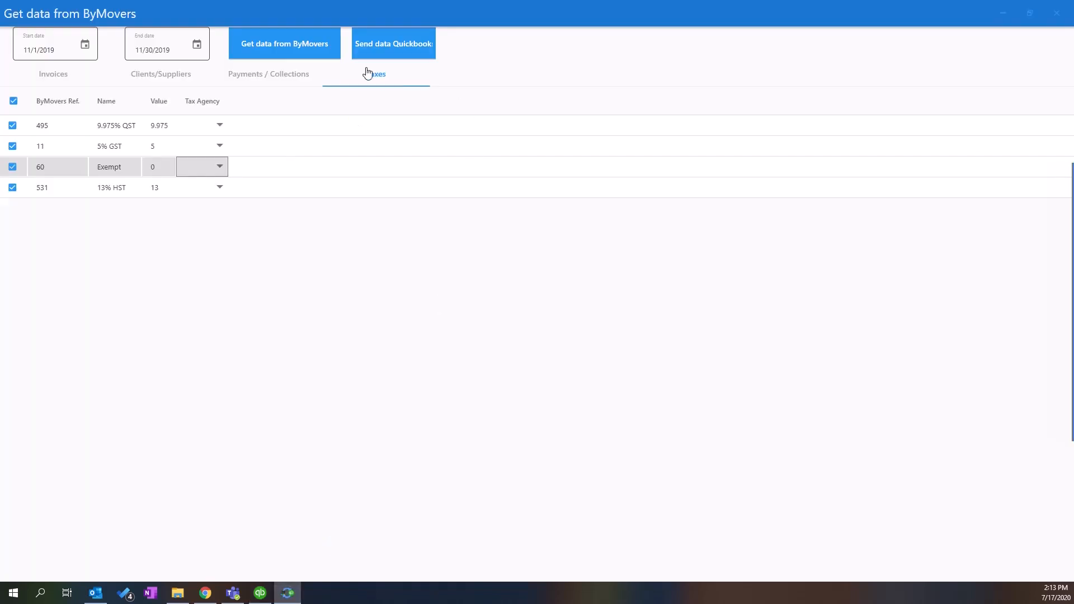
# - Reload the data and assign Bank as the bank account for payments 2 through 7
pyautogui.click(283, 49)
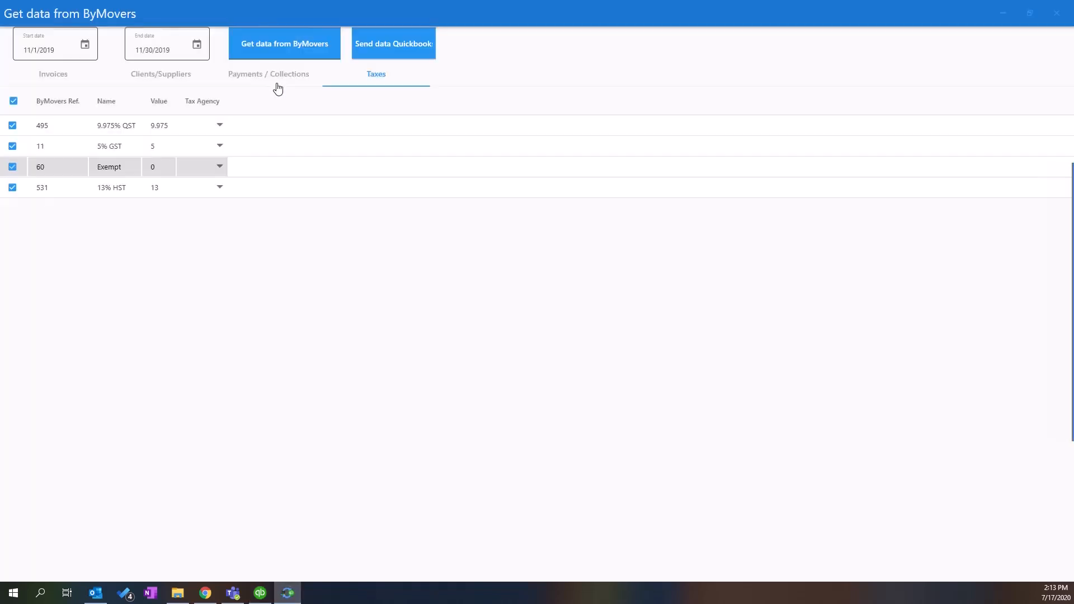
pyautogui.click(274, 83)
pyautogui.click(480, 130)
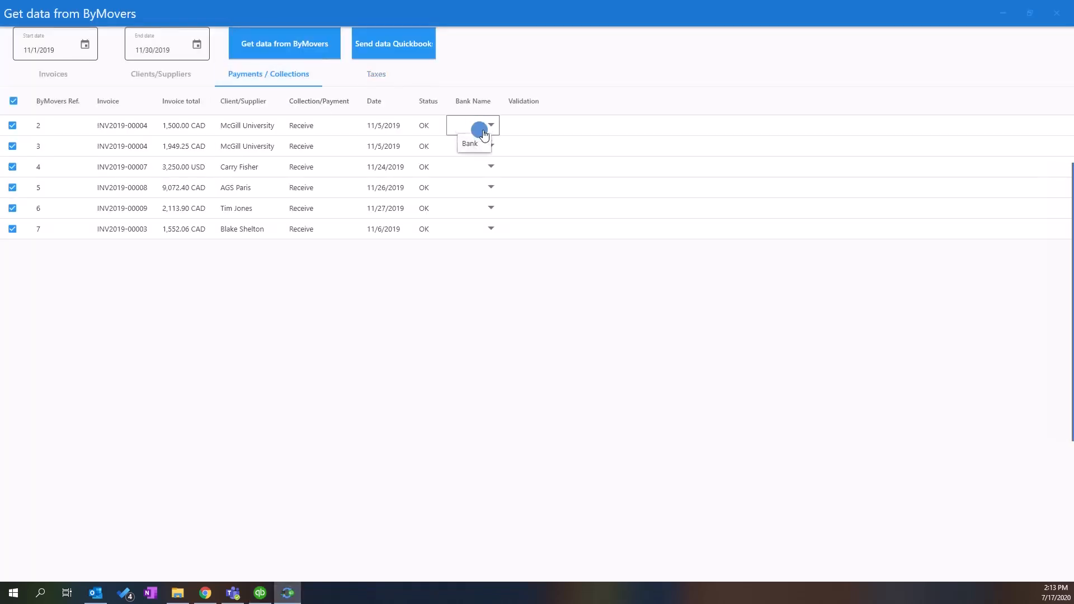
pyautogui.click(477, 143)
pyautogui.click(477, 148)
pyautogui.click(474, 168)
pyautogui.click(475, 182)
pyautogui.click(476, 188)
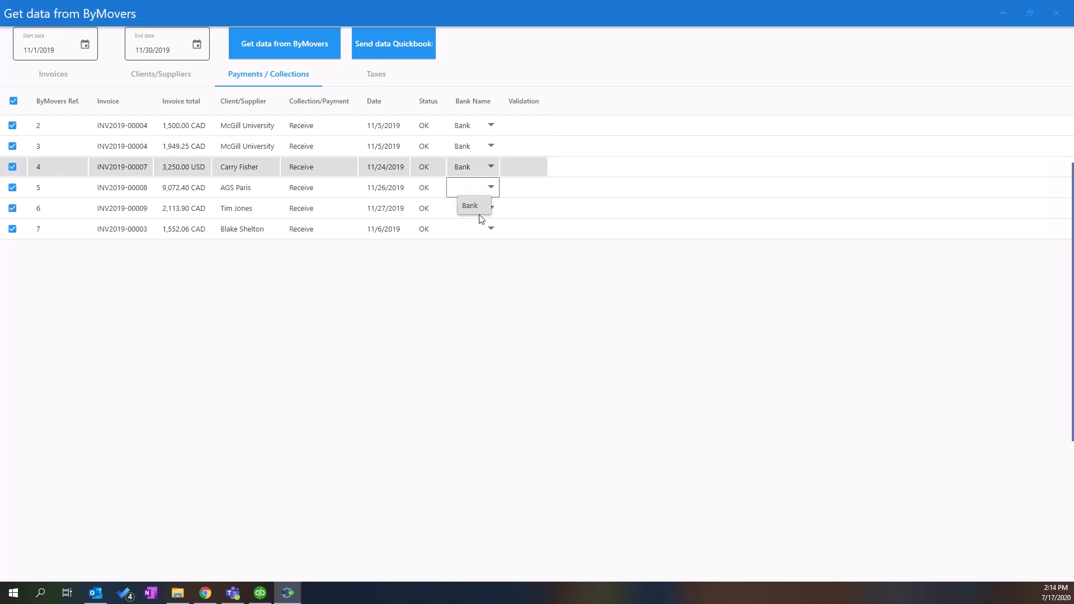
pyautogui.click(475, 205)
pyautogui.click(476, 208)
pyautogui.click(476, 226)
pyautogui.click(477, 231)
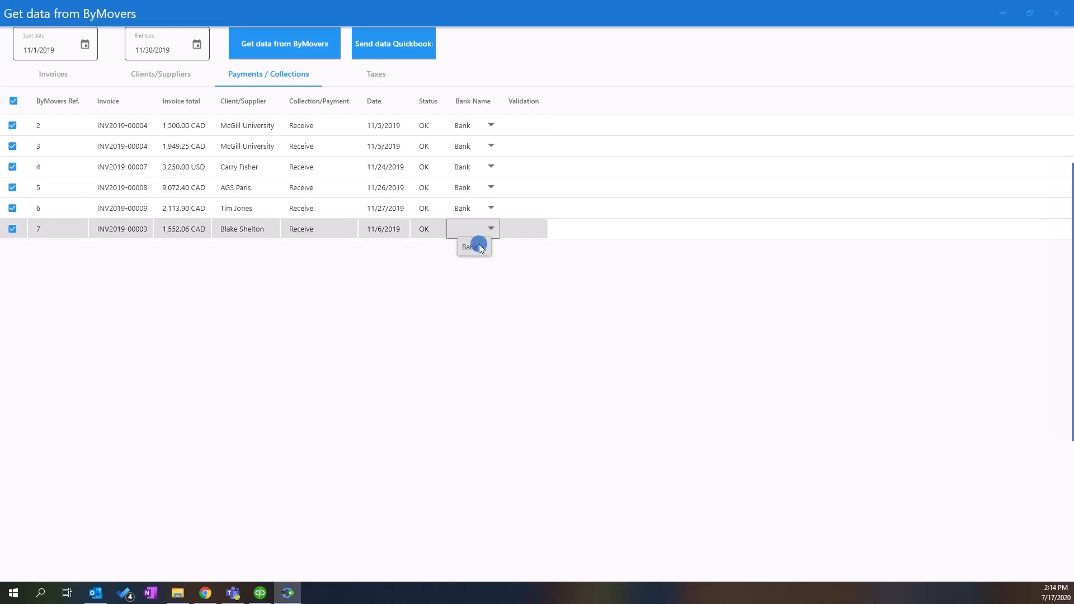
pyautogui.click(480, 244)
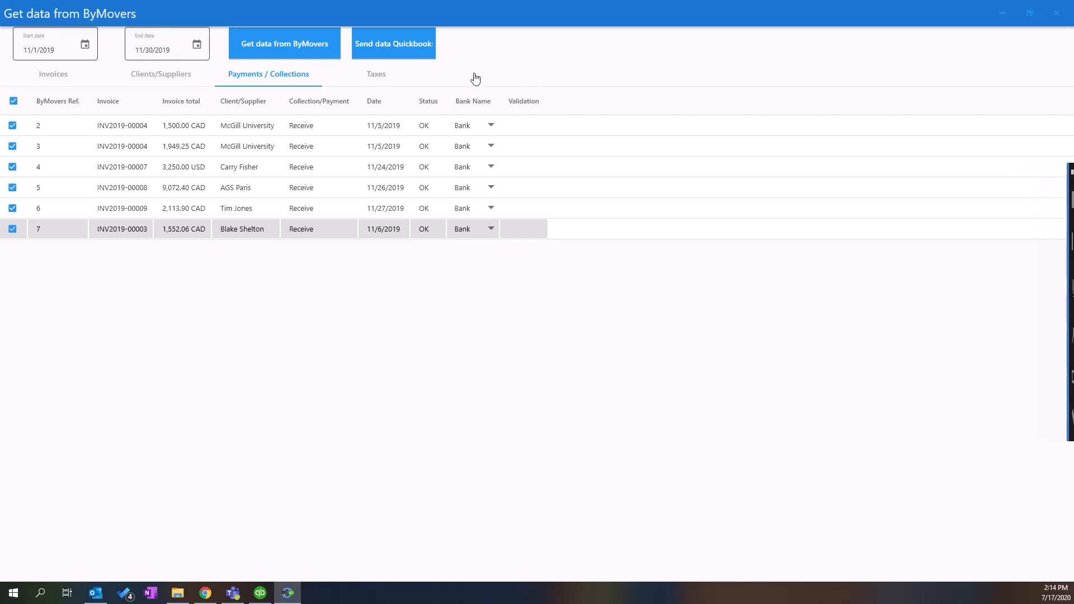
# - Assign TaxAgency as the agency for the 9.975% QST, 5% GST, Exempt and 13% HST taxes
pyautogui.click(383, 78)
pyautogui.click(212, 123)
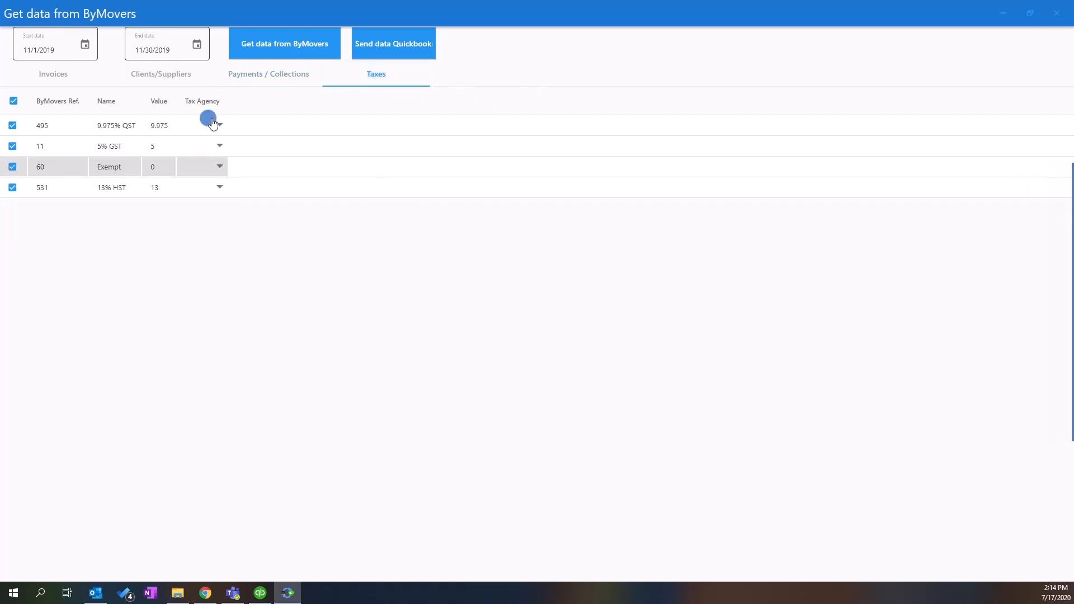
pyautogui.click(211, 144)
pyautogui.click(215, 147)
pyautogui.click(211, 162)
pyautogui.click(222, 176)
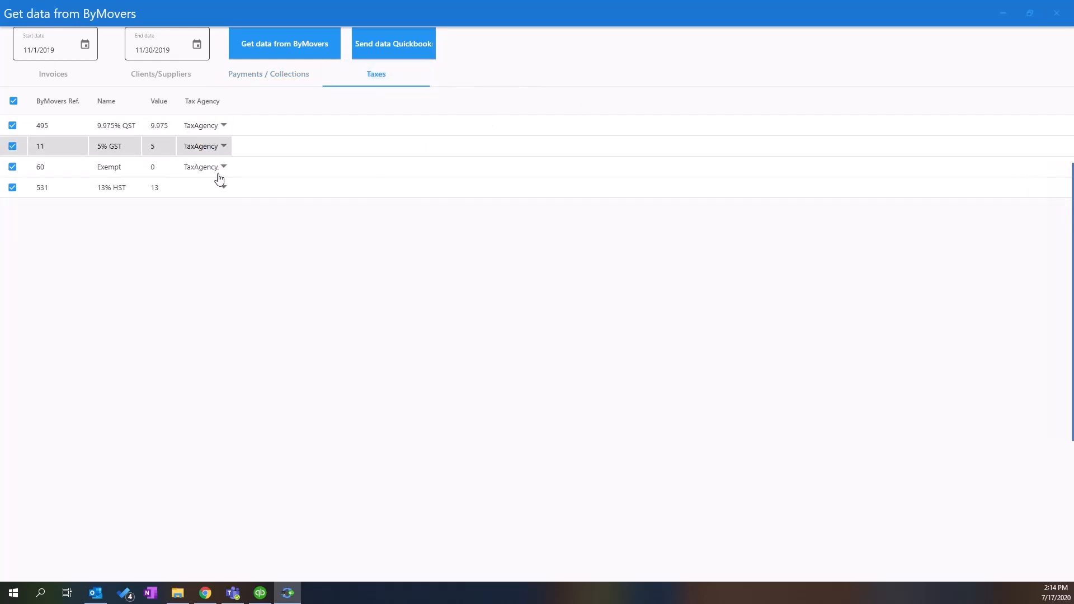
pyautogui.click(218, 191)
pyautogui.click(212, 204)
pyautogui.click(233, 75)
# - Review the Clients/Suppliers, Invoices and Taxes lists, deselecting and reselecting all invoices
pyautogui.click(176, 74)
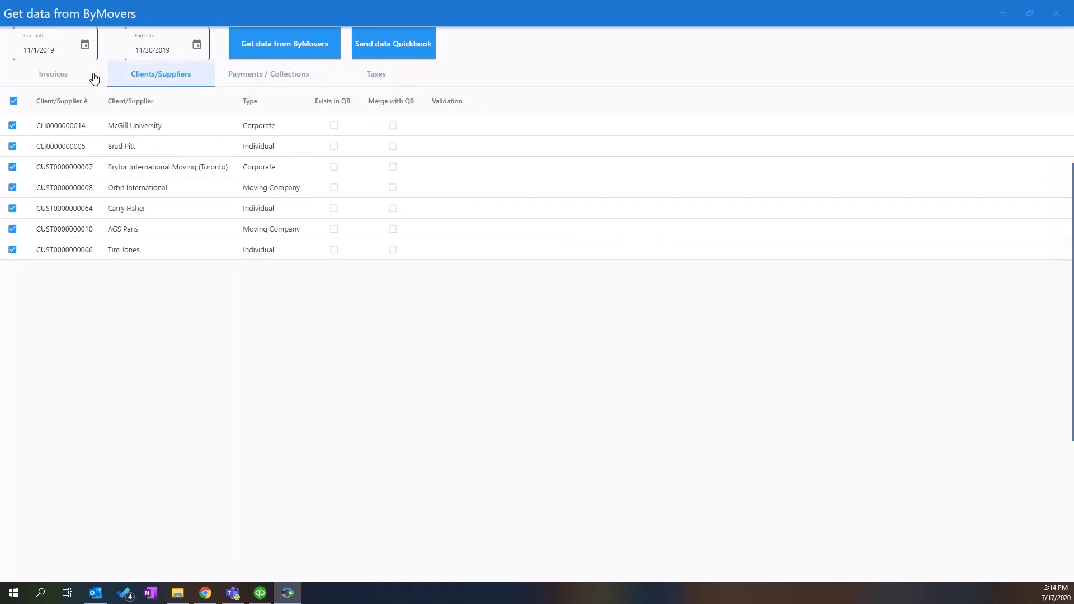
pyautogui.click(90, 76)
pyautogui.click(365, 77)
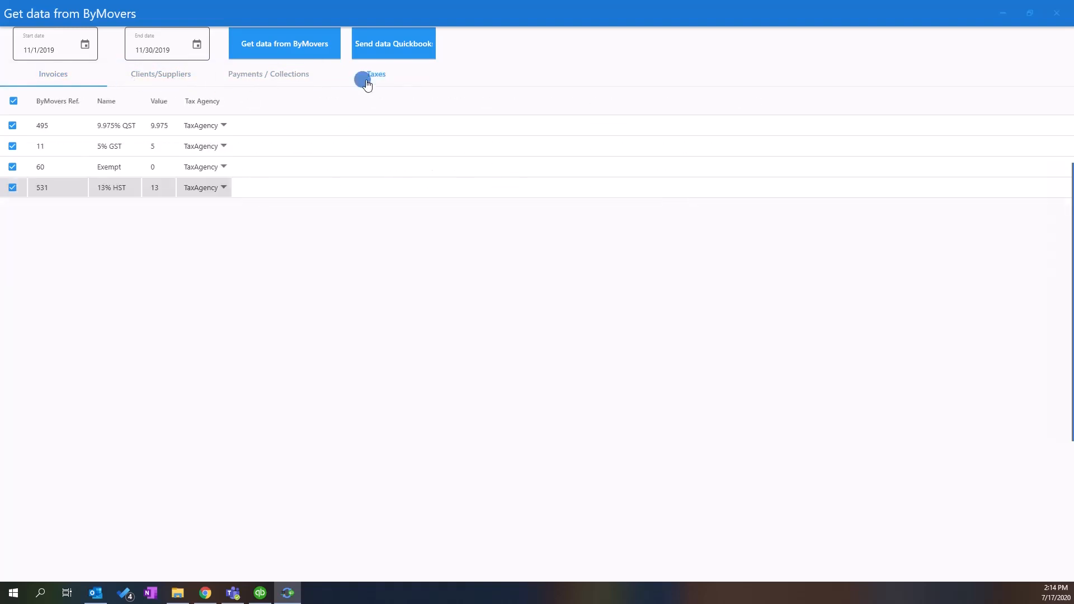
pyautogui.click(81, 83)
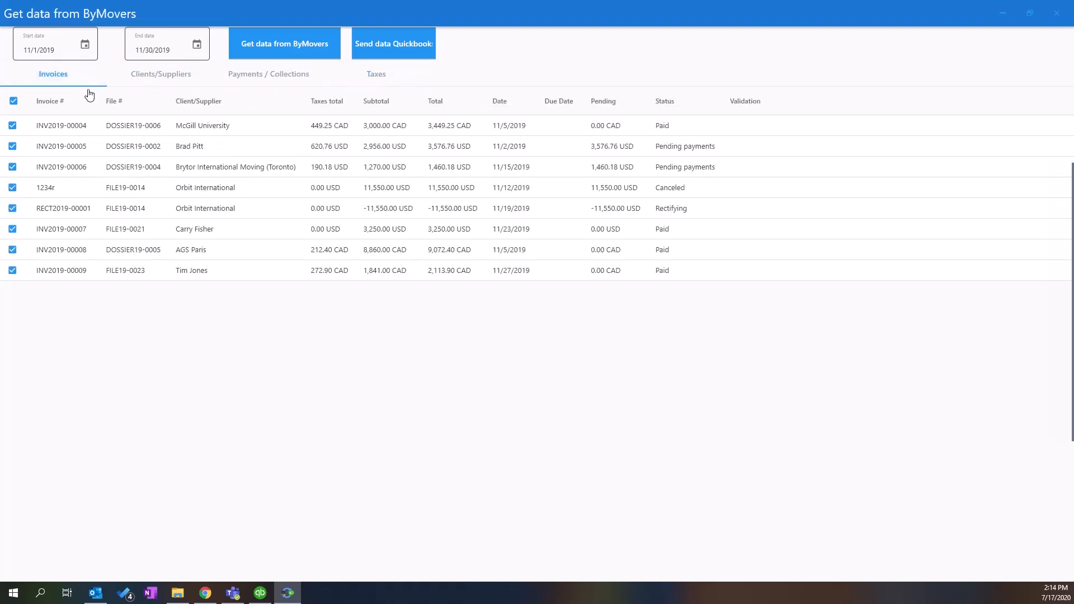
pyautogui.click(18, 105)
pyautogui.click(18, 104)
pyautogui.click(187, 84)
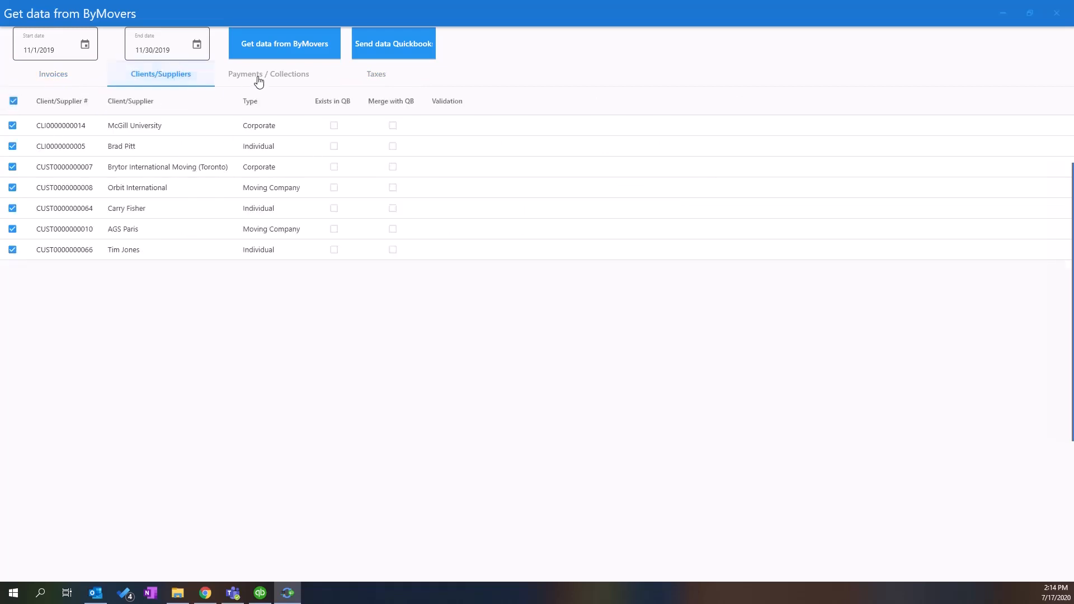
pyautogui.click(259, 81)
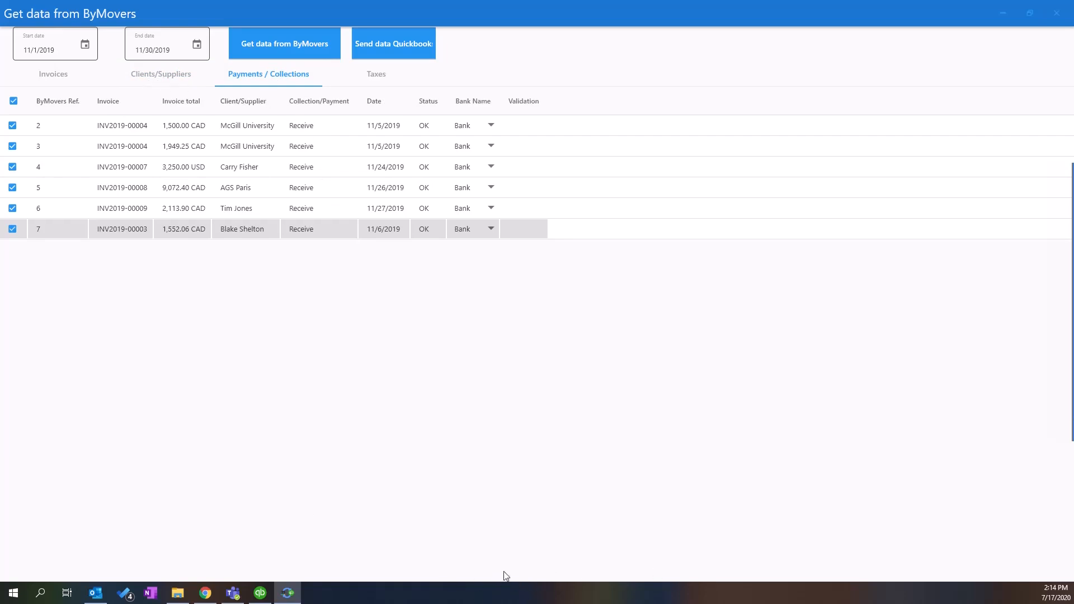
# - Send the selected data to QuickBooks, confirm the sync, and dismiss the finished message
pyautogui.click(385, 47)
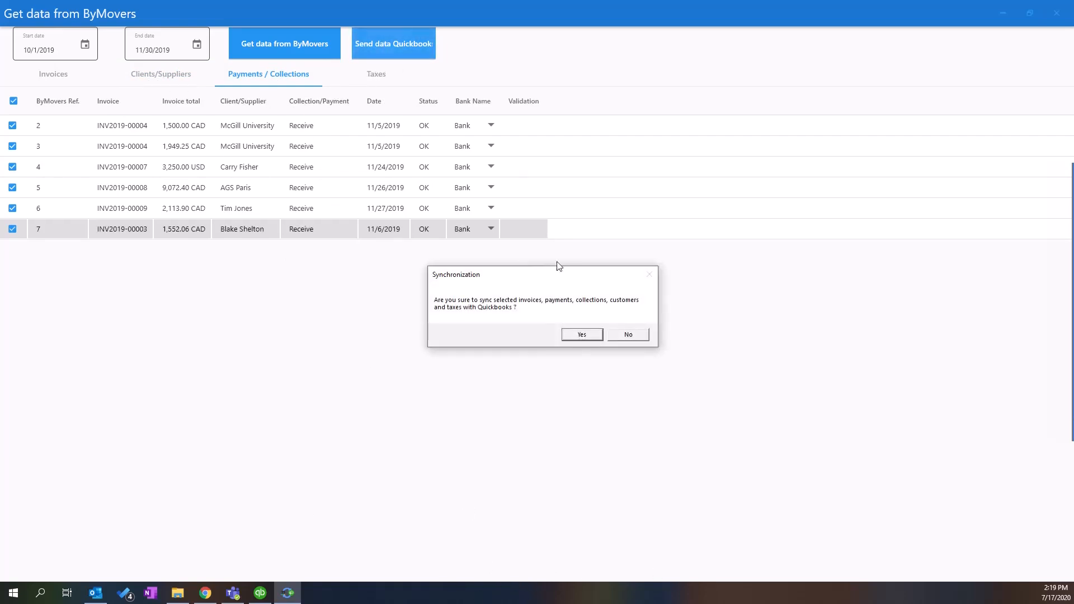
pyautogui.click(572, 335)
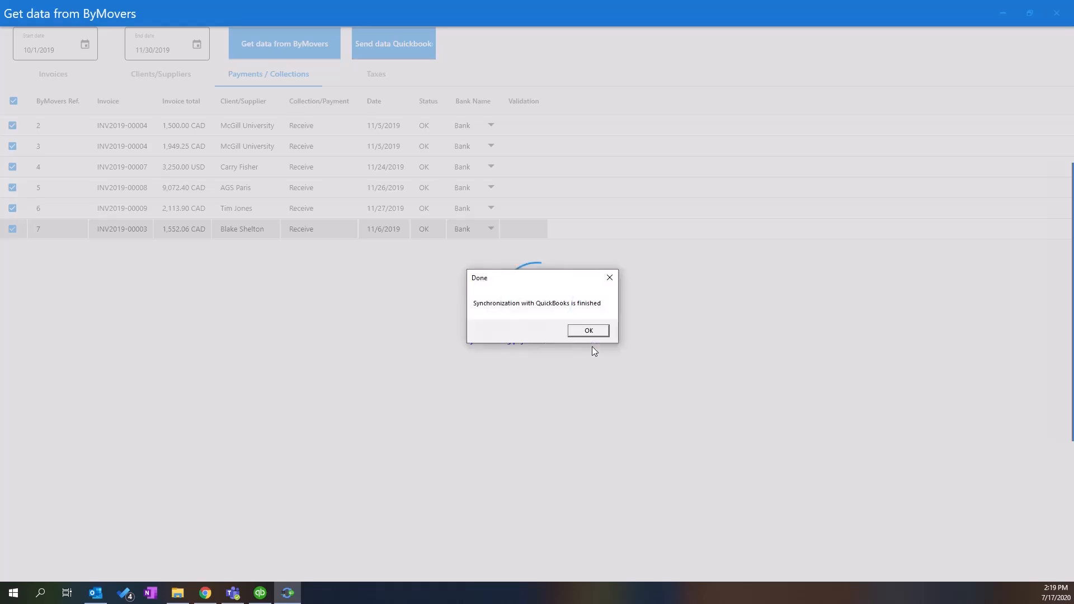
pyautogui.click(580, 333)
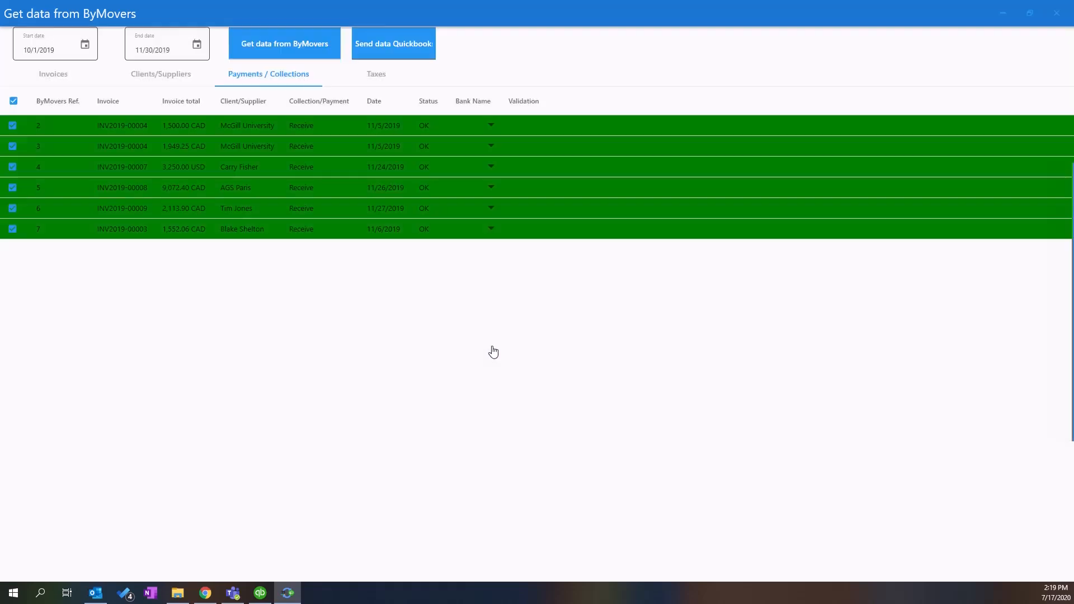
# - Verify the Taxes, Payments, Clients/Suppliers and Invoices rows synced, then return to QuickBooks
pyautogui.click(372, 78)
pyautogui.click(290, 83)
pyautogui.click(157, 83)
pyautogui.click(90, 84)
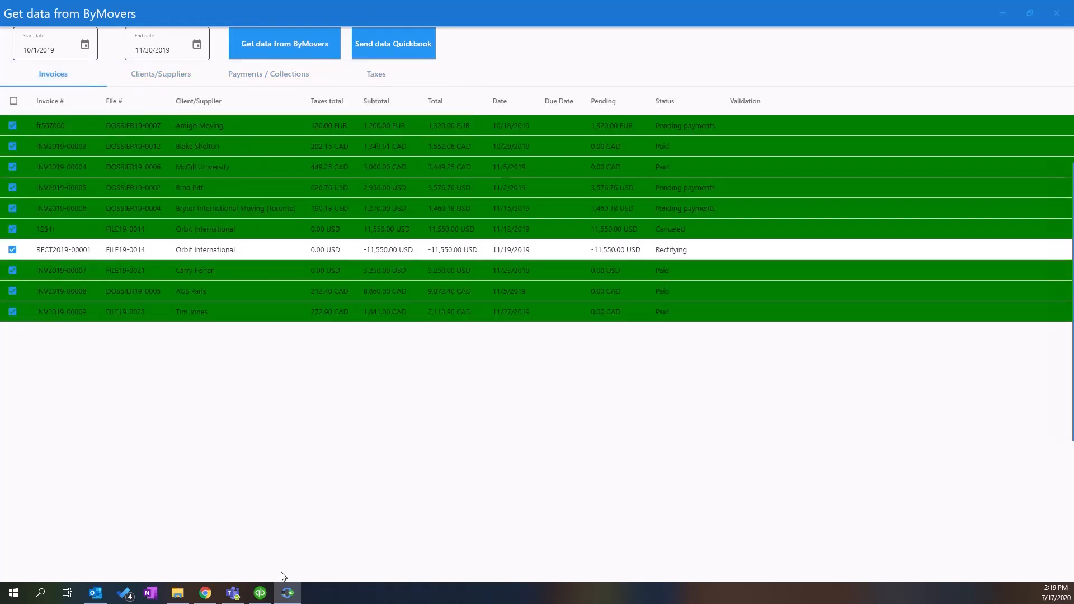
pyautogui.click(260, 593)
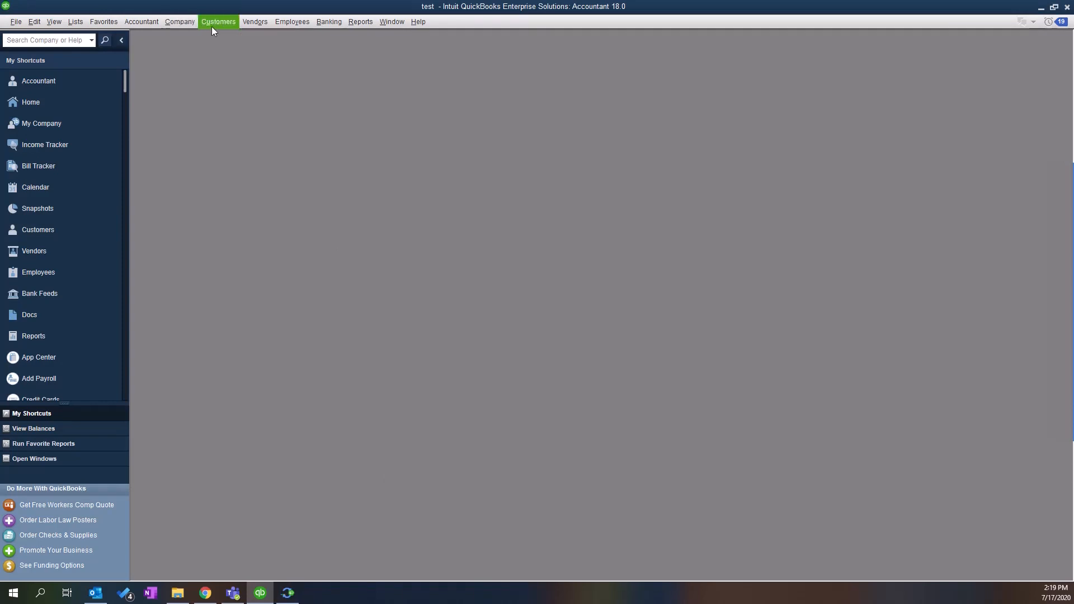
pyautogui.click(248, 22)
pyautogui.click(272, 36)
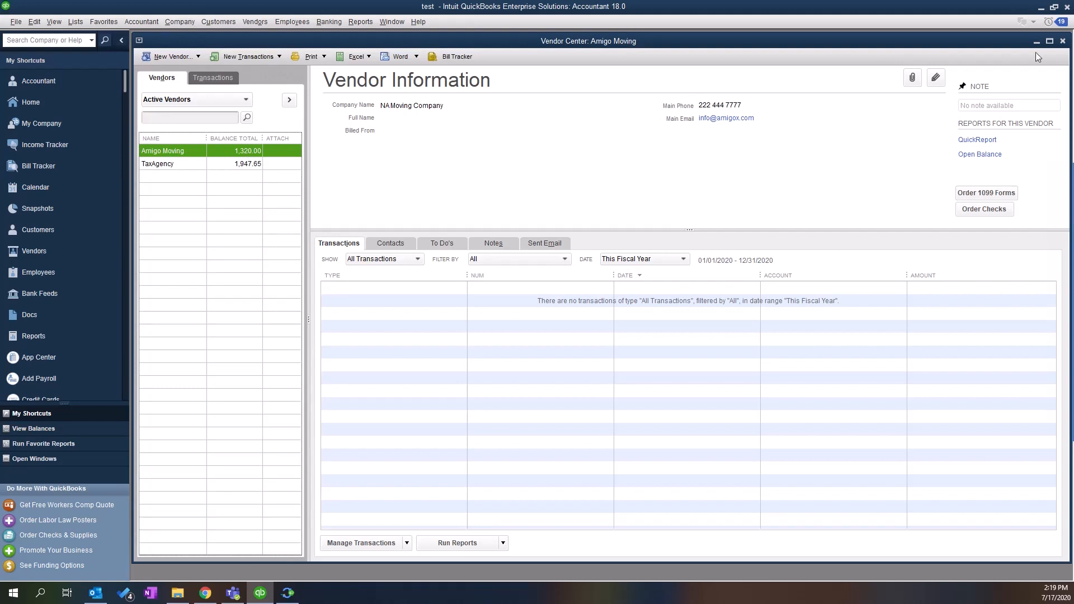
pyautogui.click(1063, 41)
pyautogui.click(223, 20)
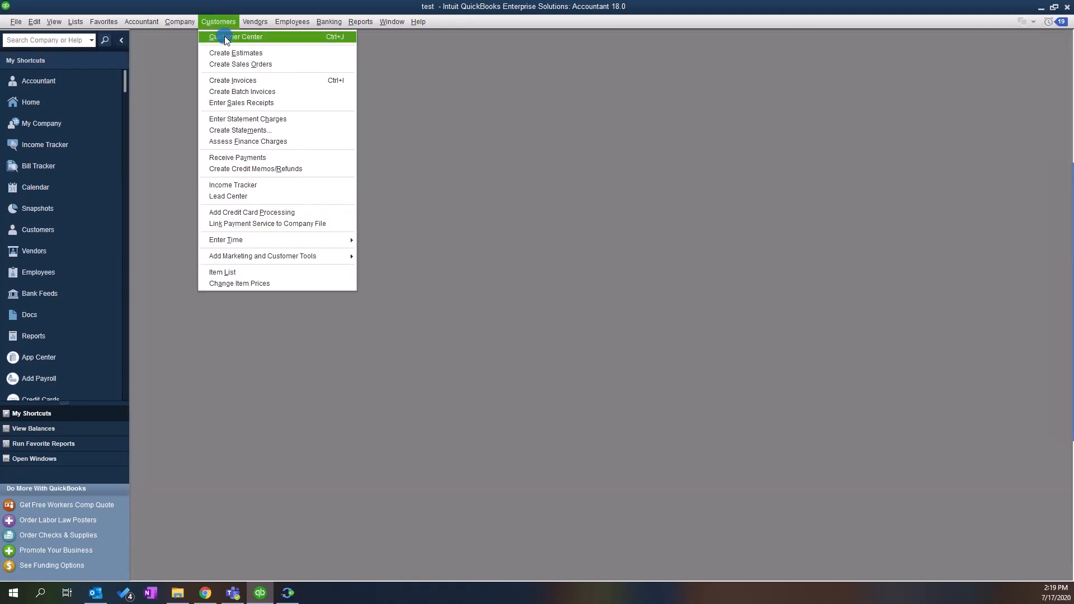
pyautogui.click(220, 112)
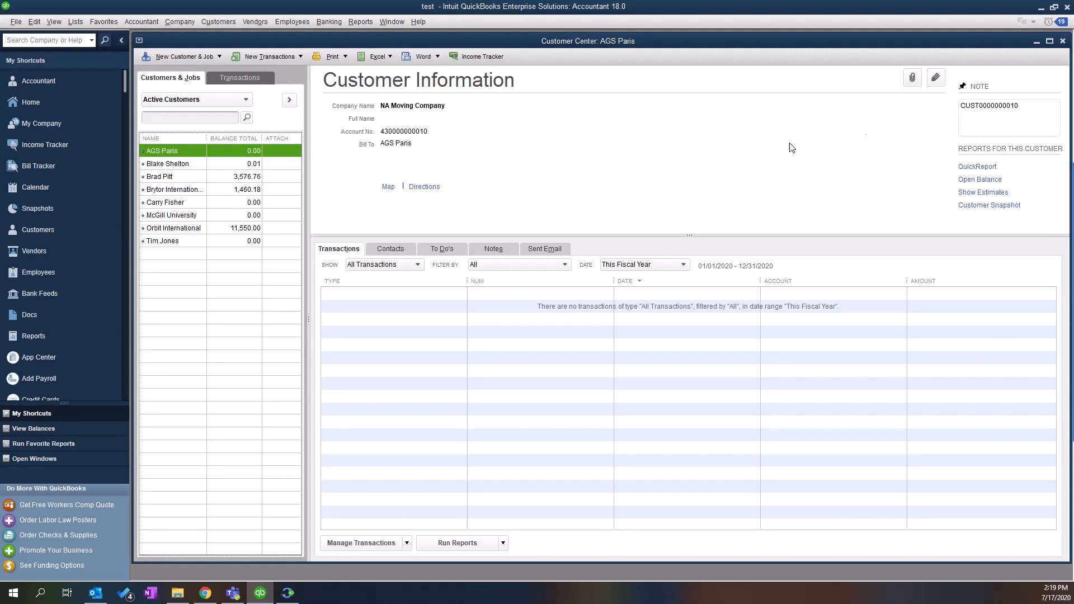
pyautogui.click(1038, 111)
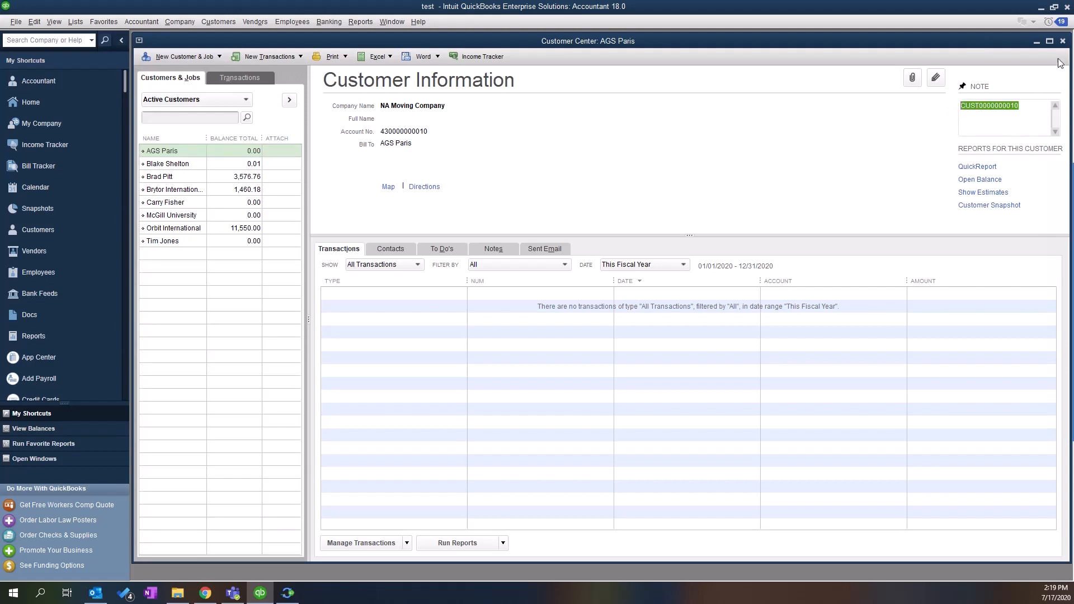
pyautogui.click(1063, 42)
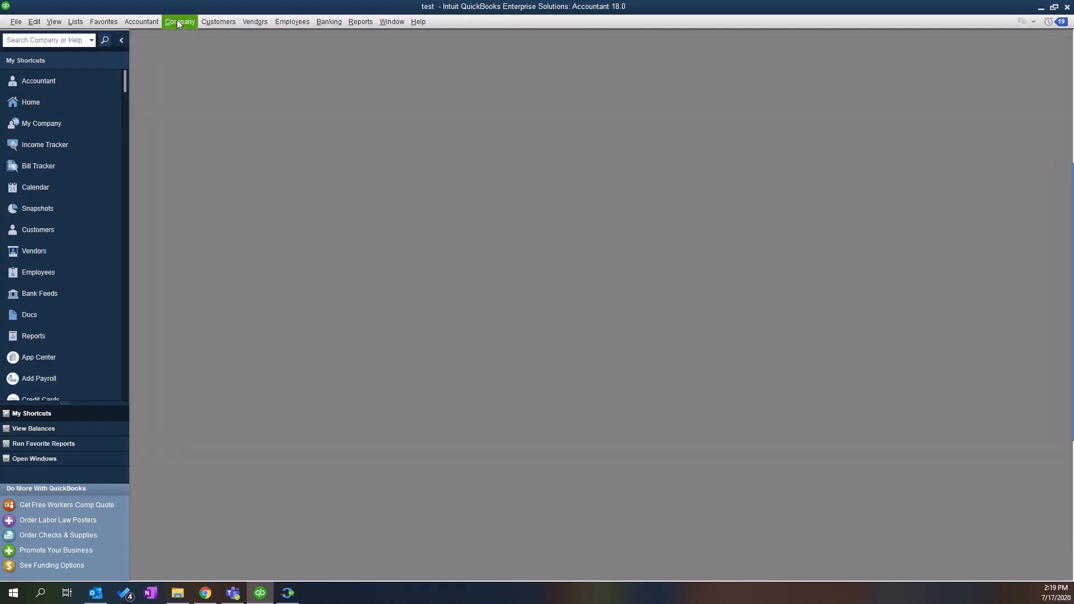
pyautogui.click(260, 22)
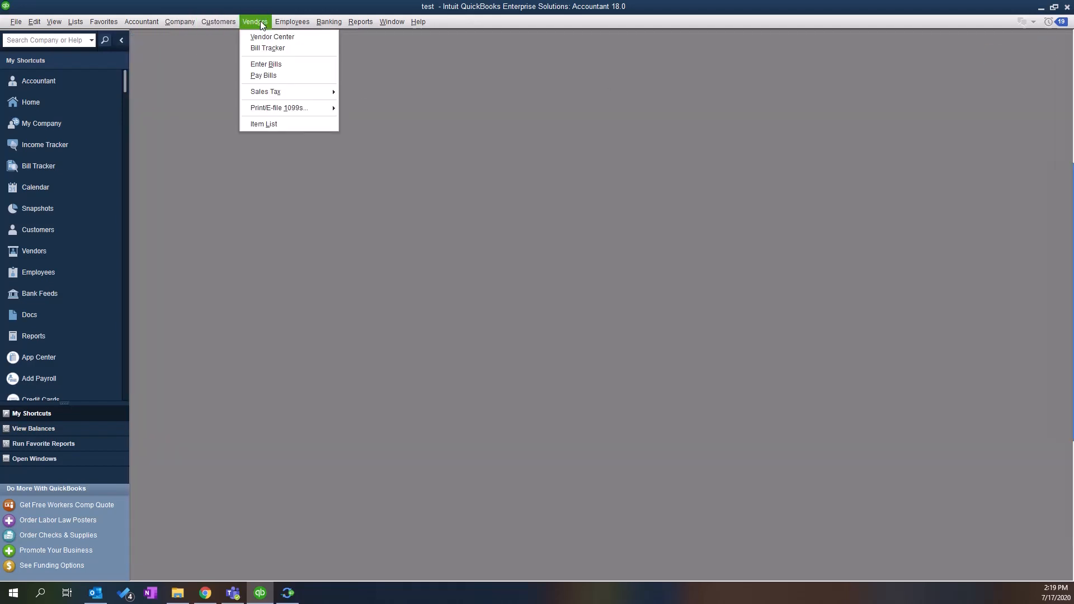
pyautogui.moveTo(159, 25)
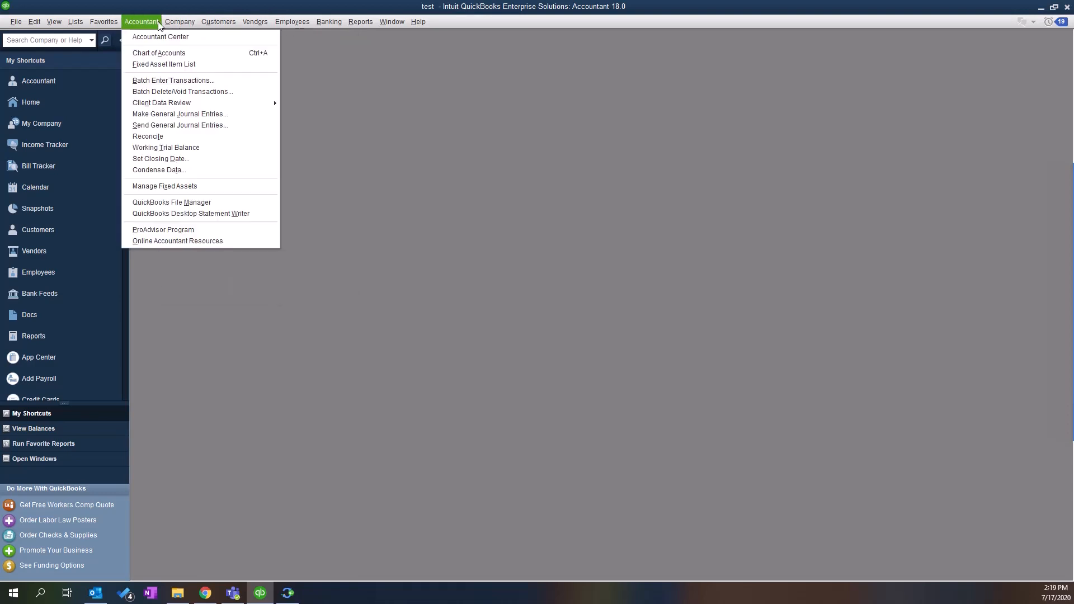
pyautogui.moveTo(247, 26)
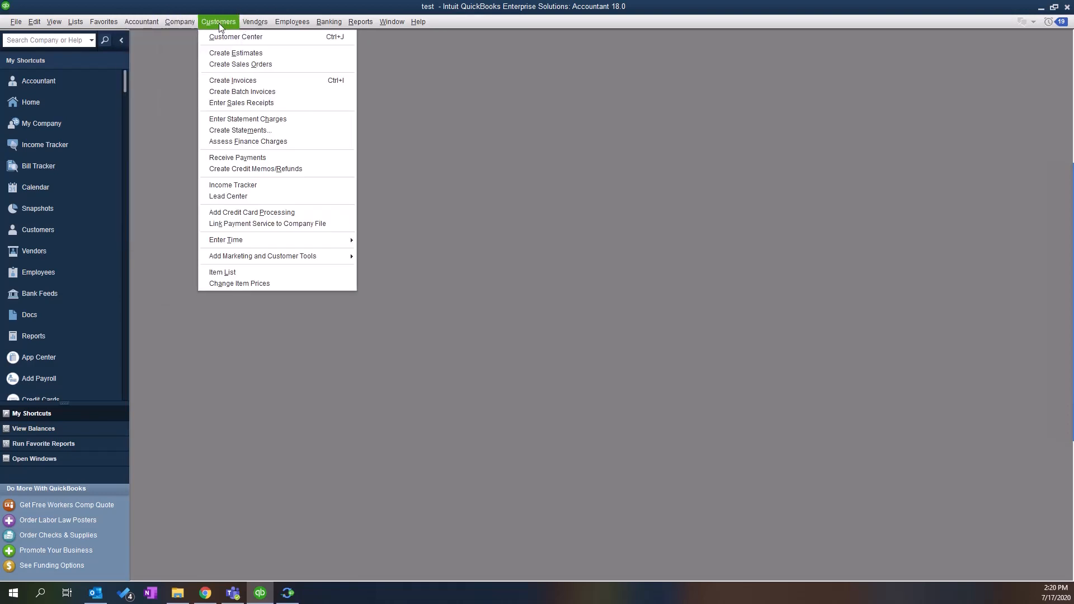
# - Open a maximized Create Invoices window, go back to paid invoice #7, and inspect its Moving Service line
pyautogui.click(220, 79)
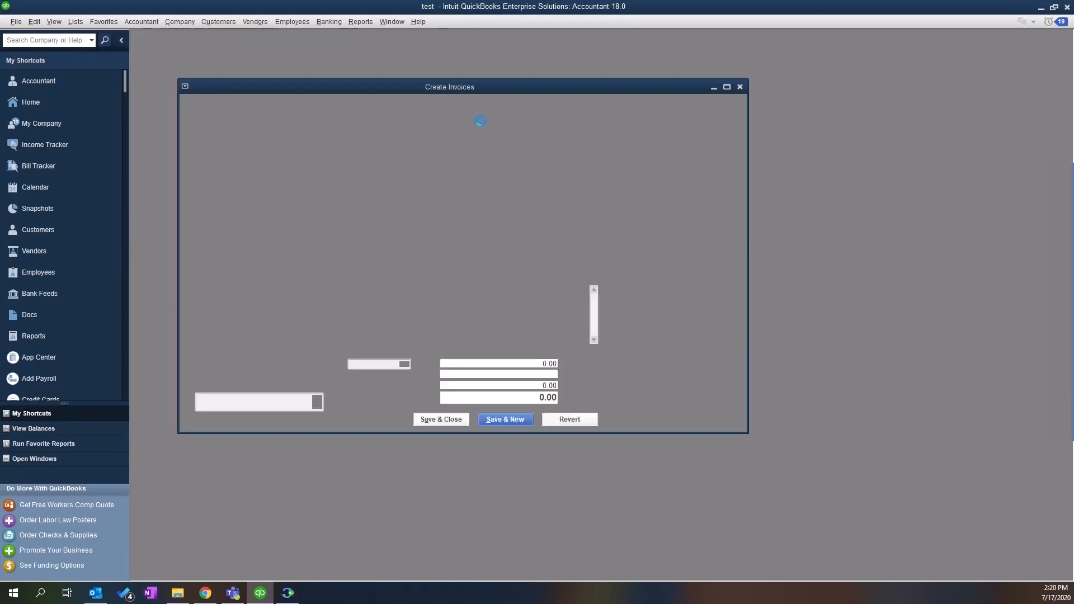
pyautogui.click(727, 87)
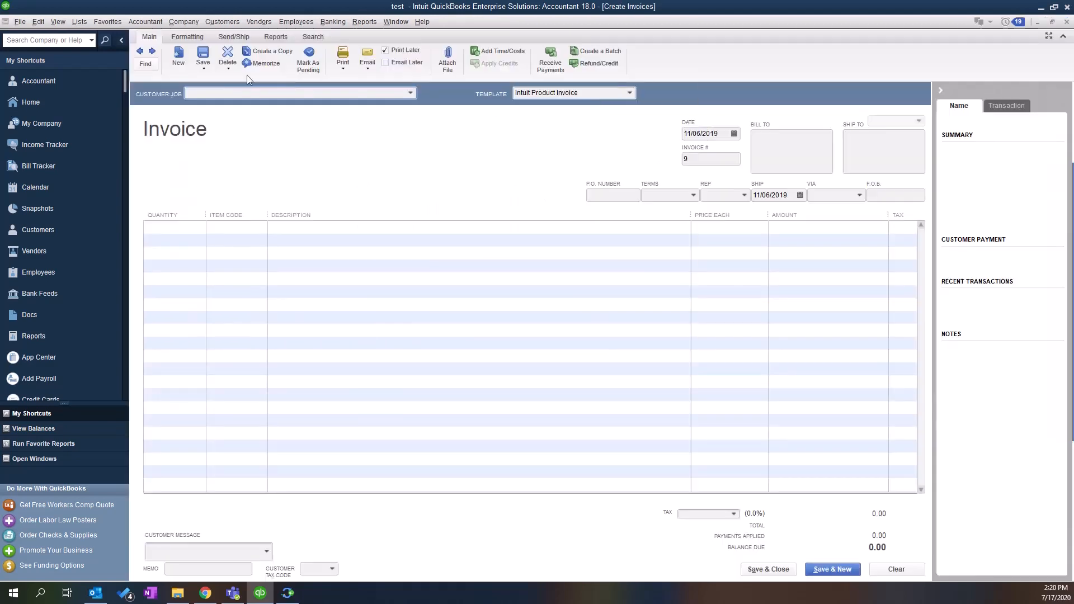
pyautogui.click(141, 52)
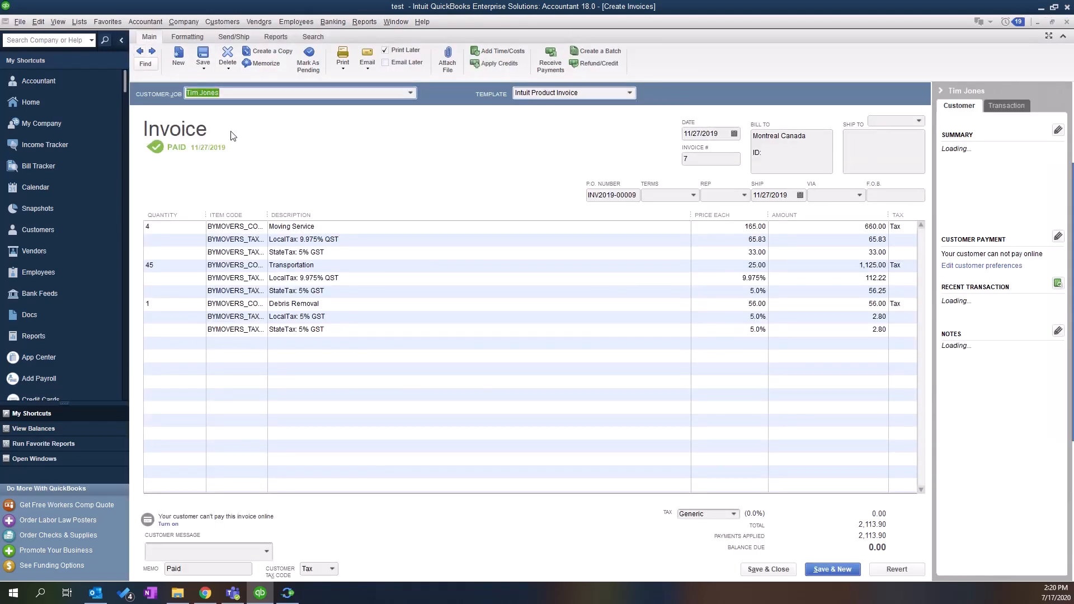
pyautogui.doubleClick(281, 227)
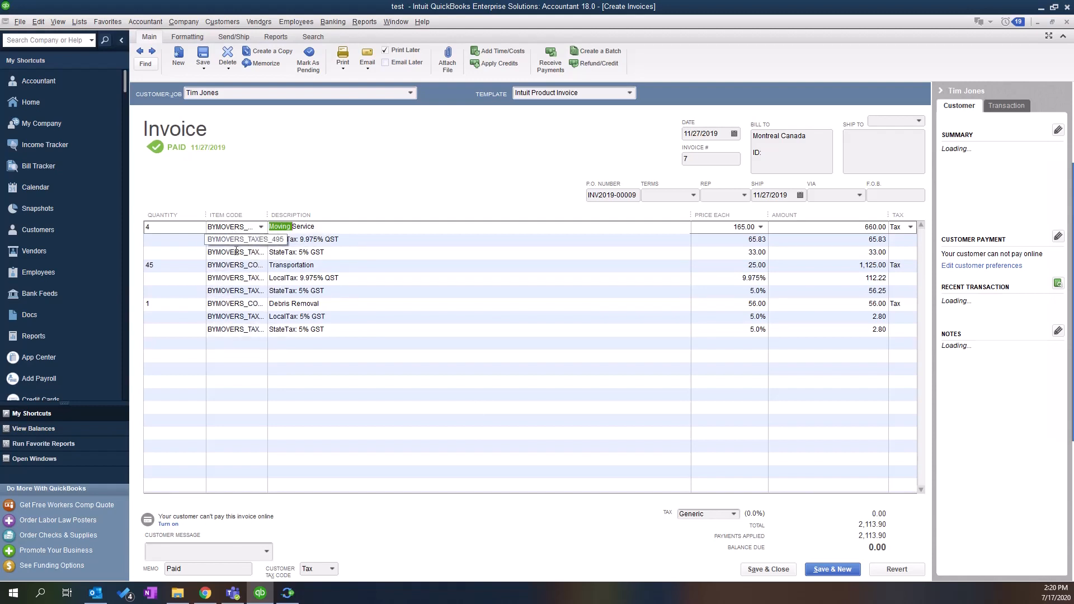
pyautogui.click(104, 22)
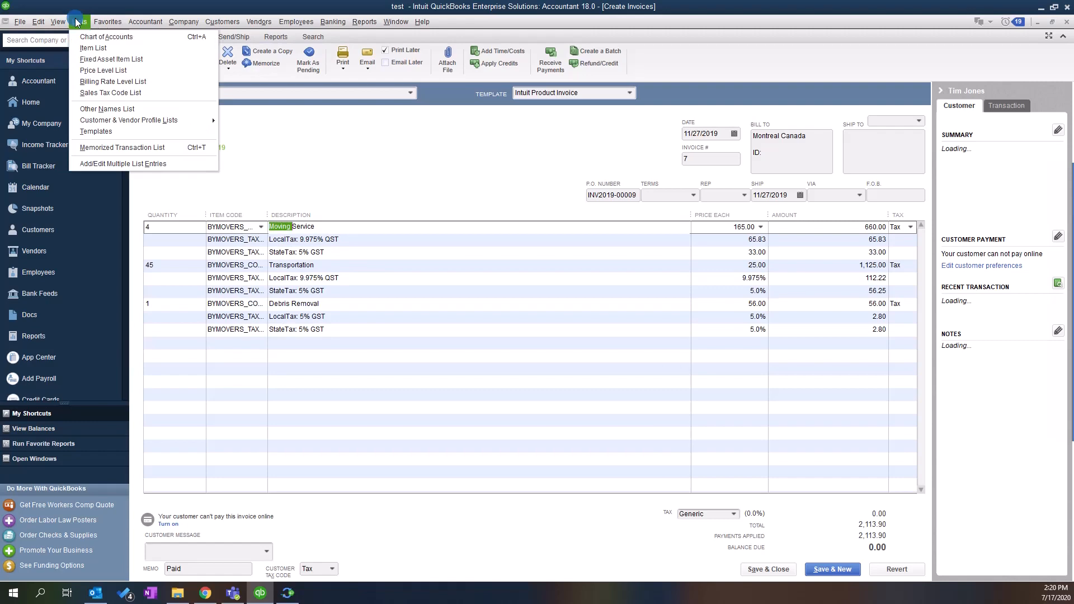
# - Open the Item List and select the Debris Removal and Local VIP Moving Service items
pyautogui.click(82, 46)
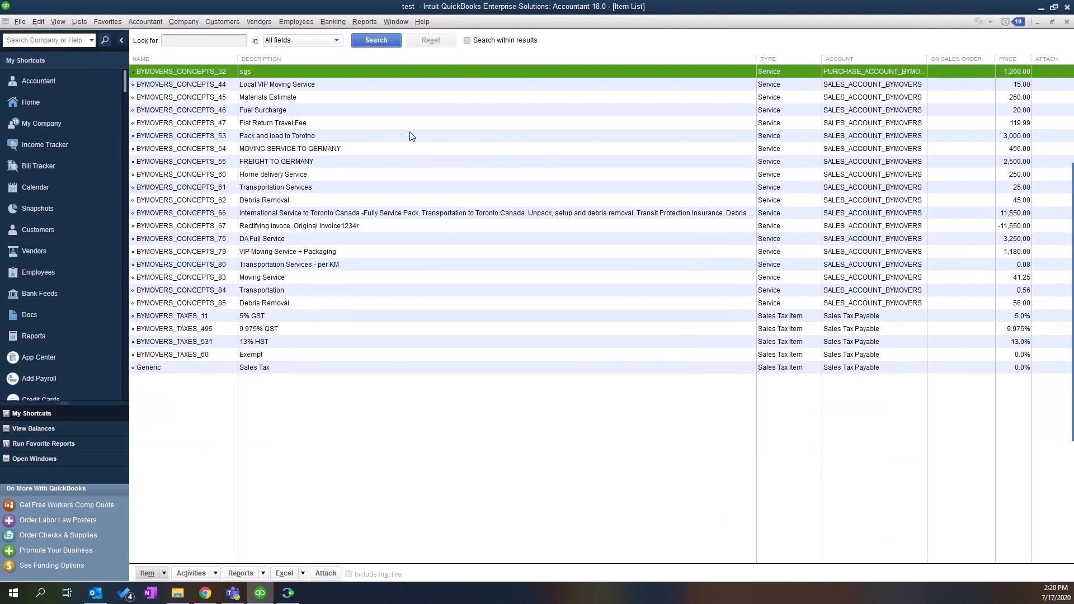
pyautogui.click(868, 303)
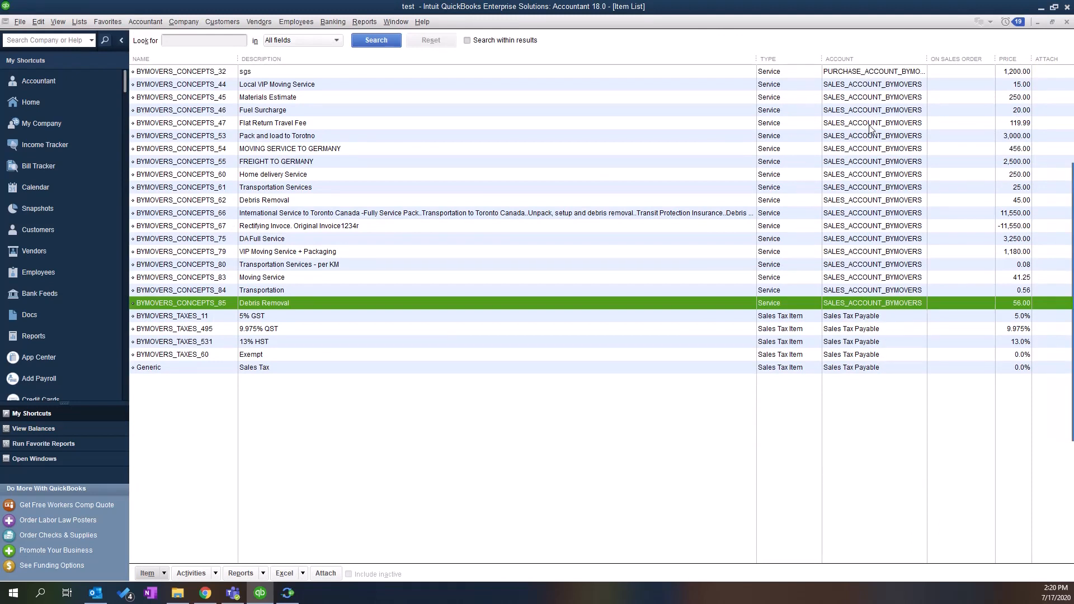
pyautogui.click(868, 84)
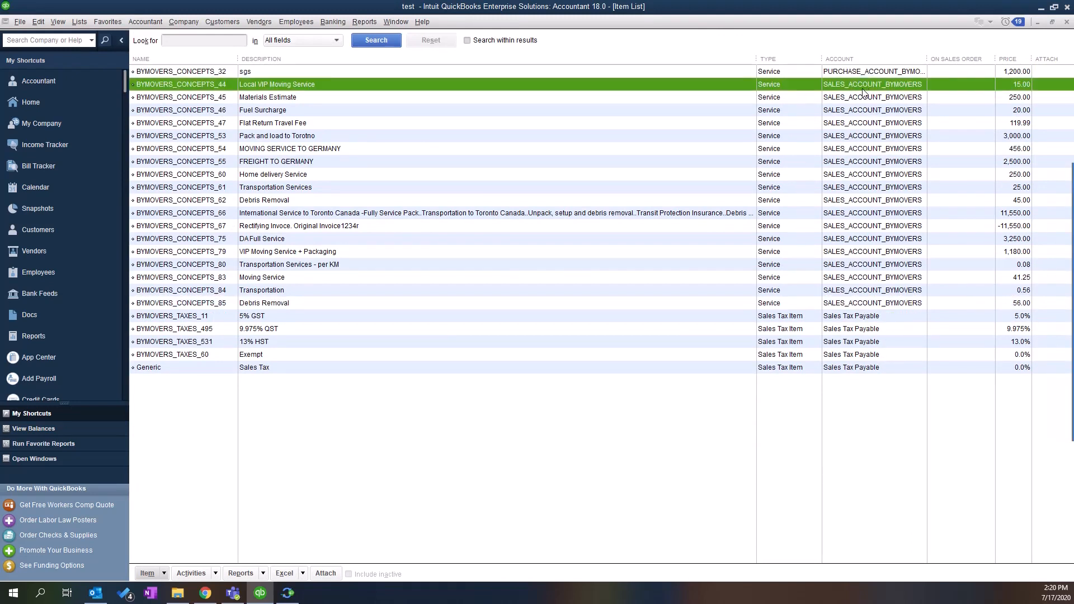